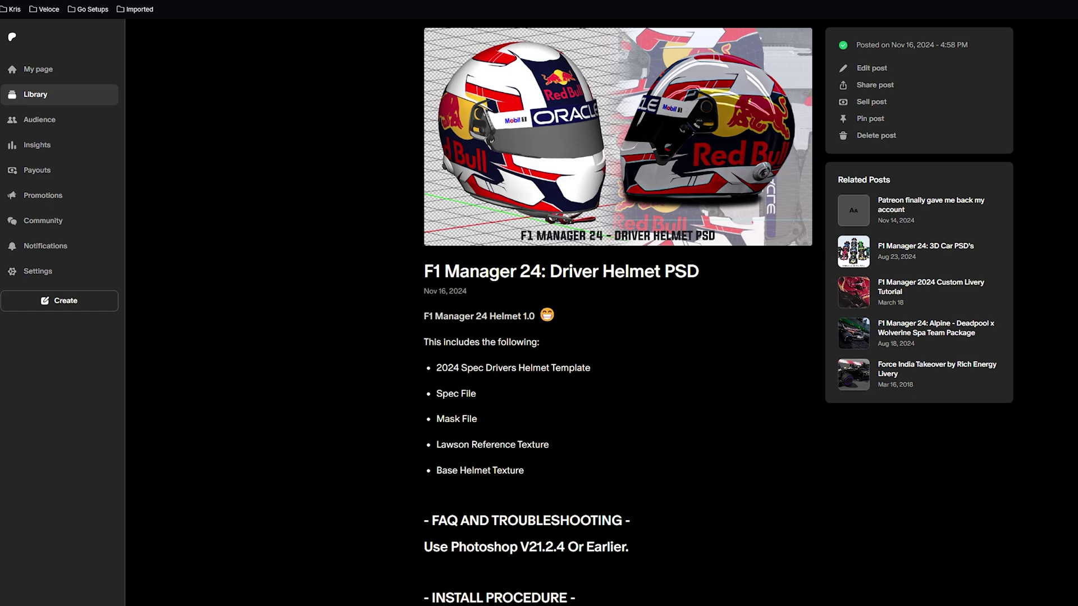
- Bring up the Unreal Engine Library listing the installed engine versions
scroll(617, 309, "down", 1)
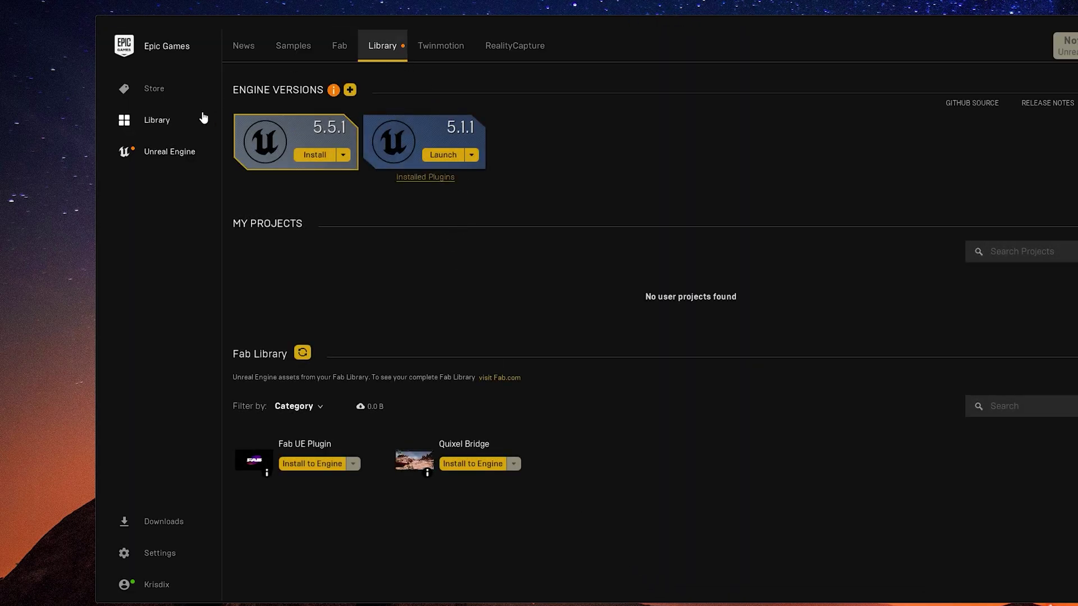
left_click(264, 59)
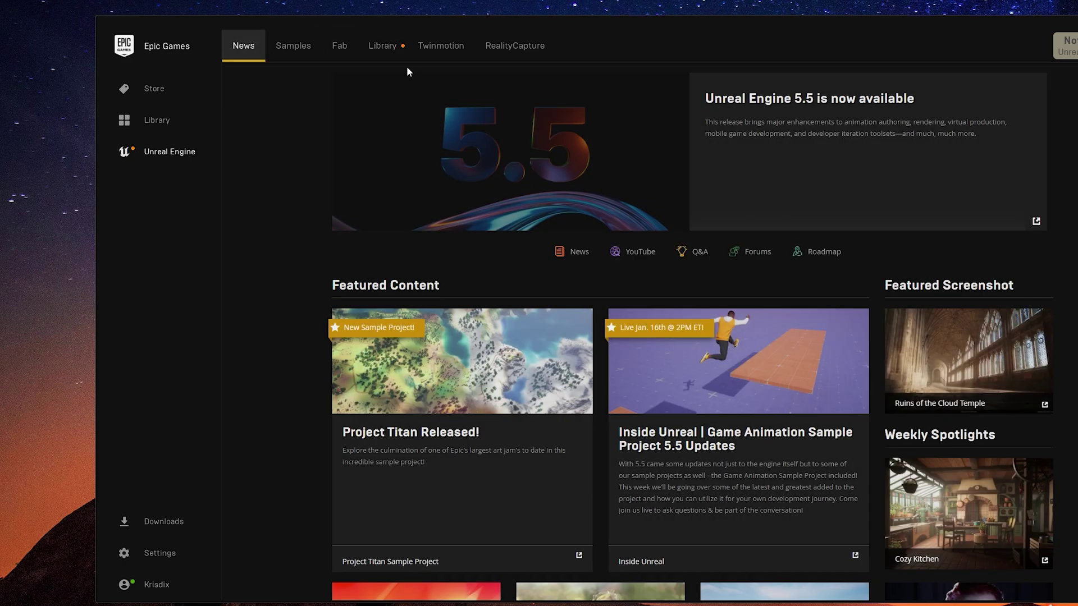
left_click(390, 48)
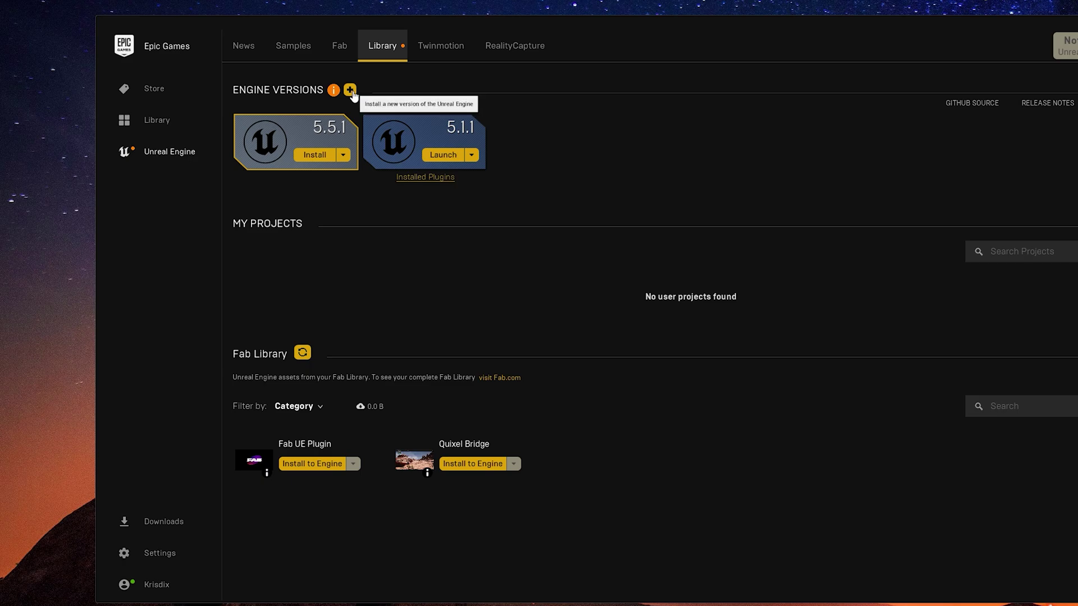
- Add an engine version, browse its version list, then remove the added 5.4.4 card
left_click(350, 90)
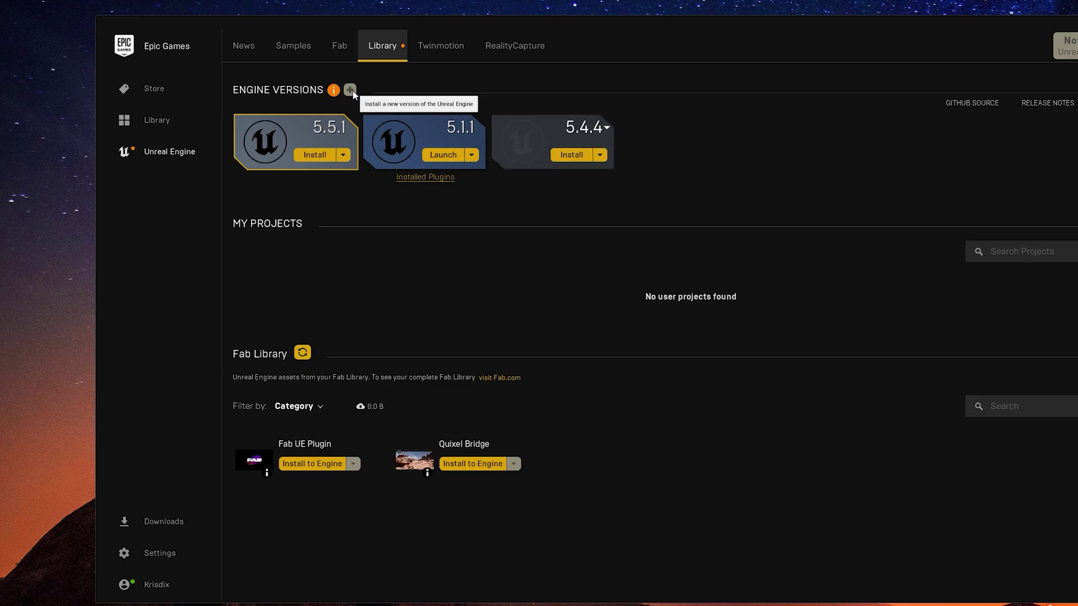
left_click(605, 128)
scroll(600, 246, "down", 1)
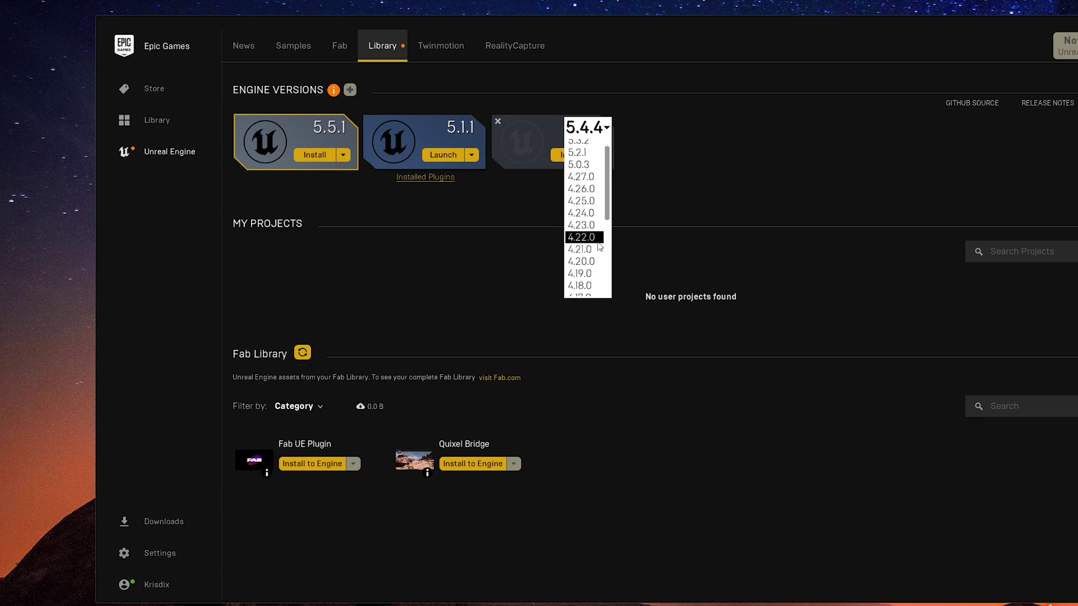
scroll(599, 246, "down", 3)
scroll(595, 236, "up", 6)
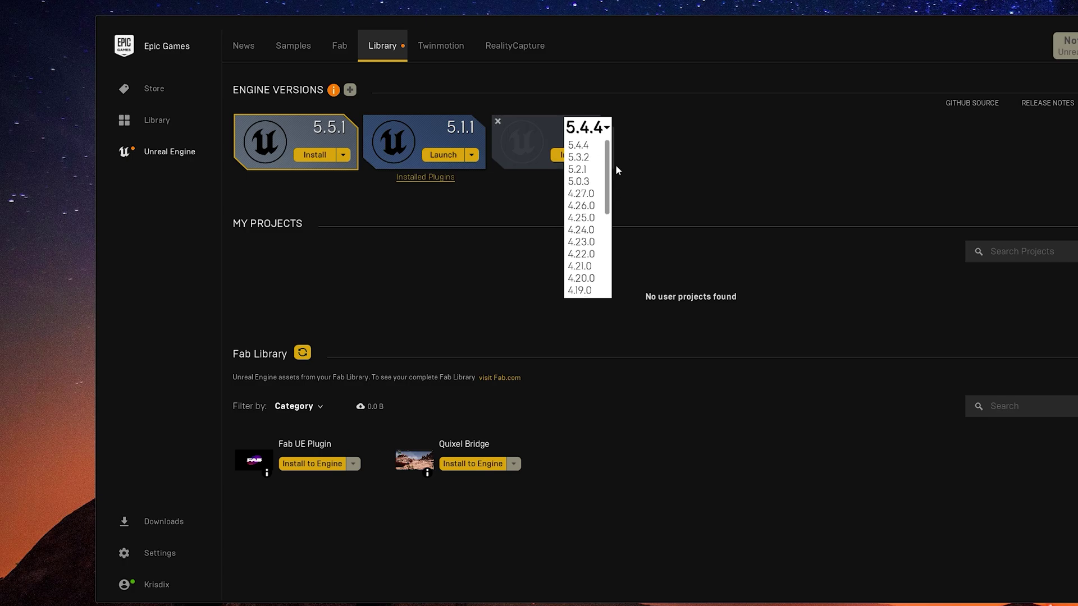
left_click(591, 137)
left_click(497, 122)
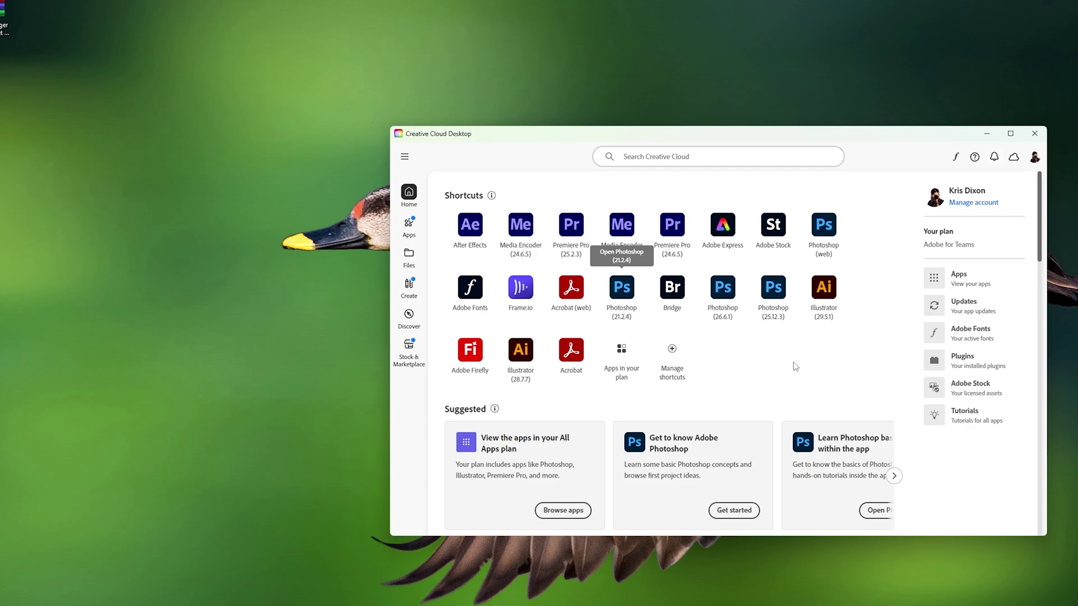
- Launch Photoshop 21.2.4 from the Creative Cloud Shortcuts tile
left_click(622, 287)
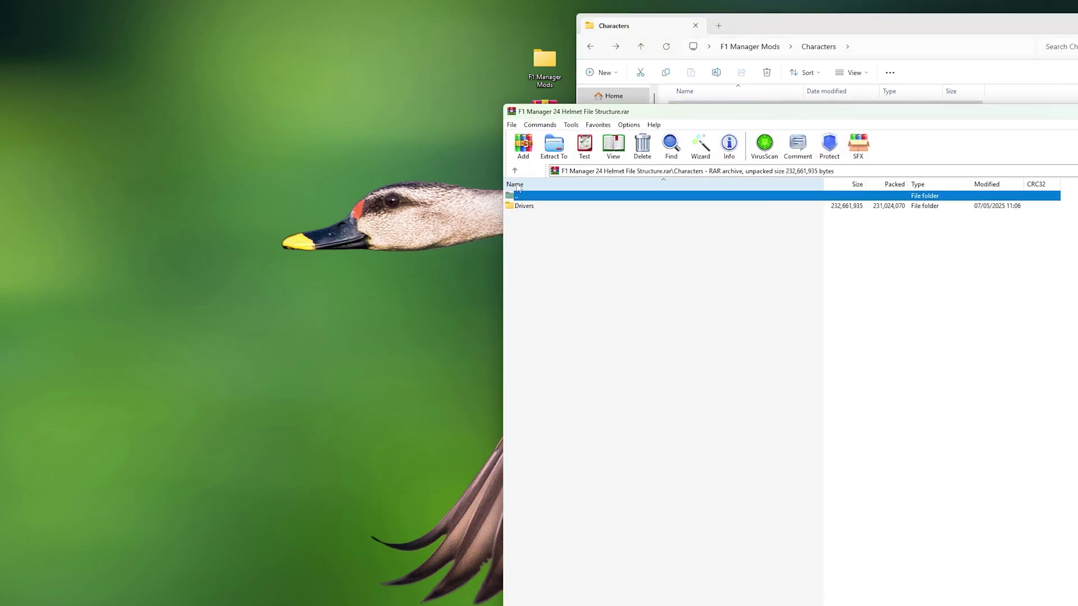
- Browse the archive into Drivers > FernandoAlonso > Textures, then return to FernandoAlonso
left_click(525, 206)
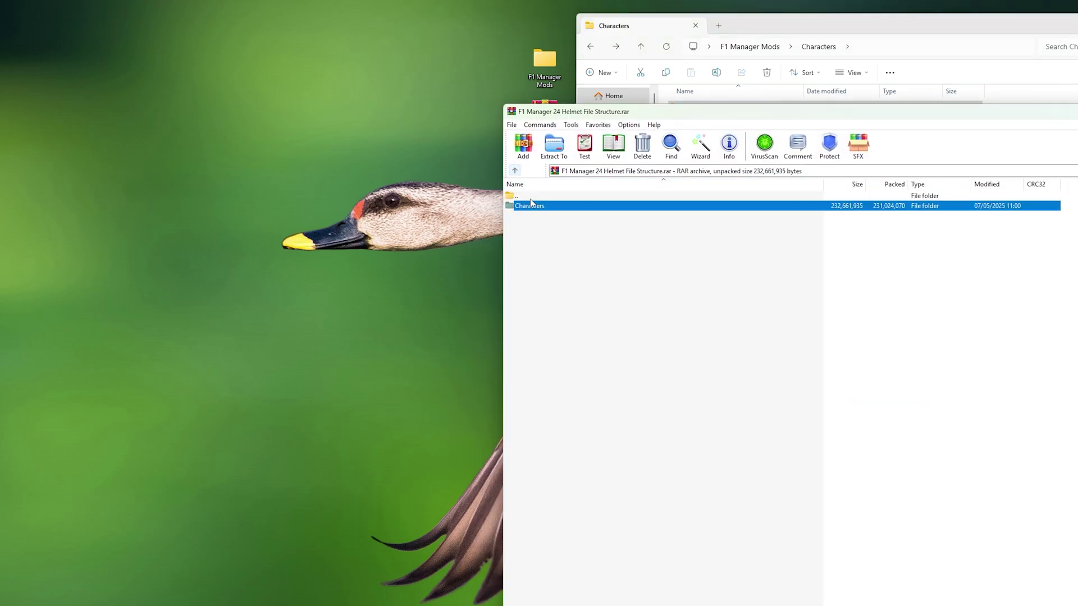
double_click(531, 207)
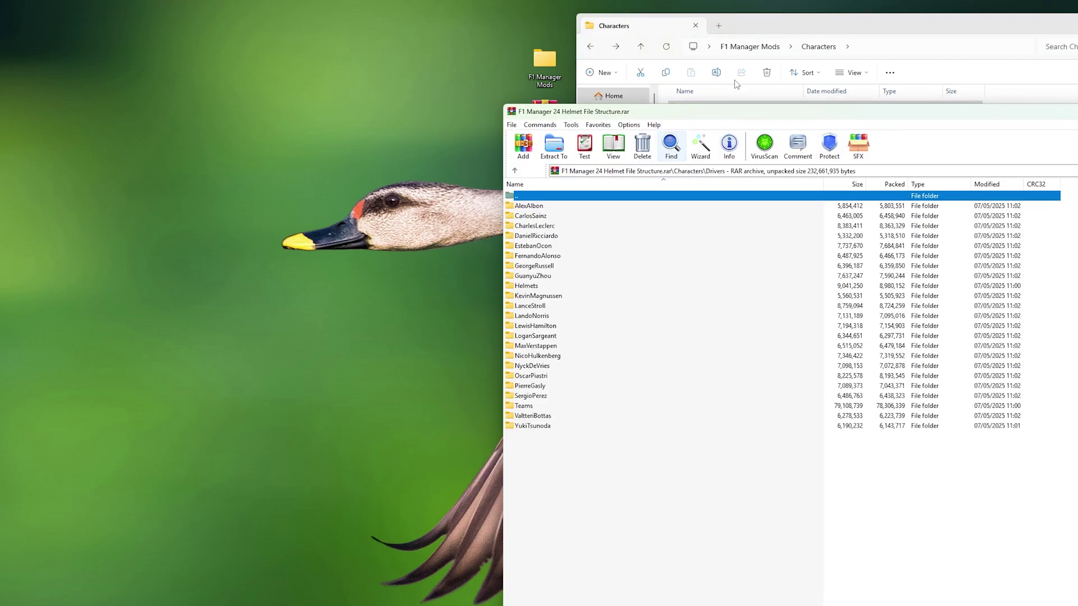
double_click(531, 256)
double_click(526, 207)
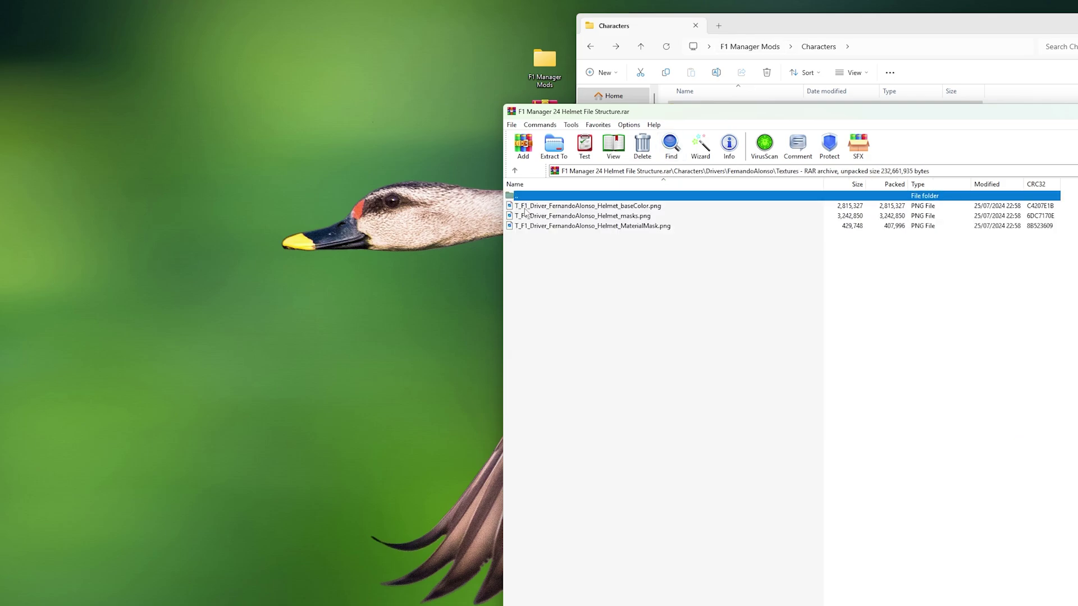
left_click(515, 170)
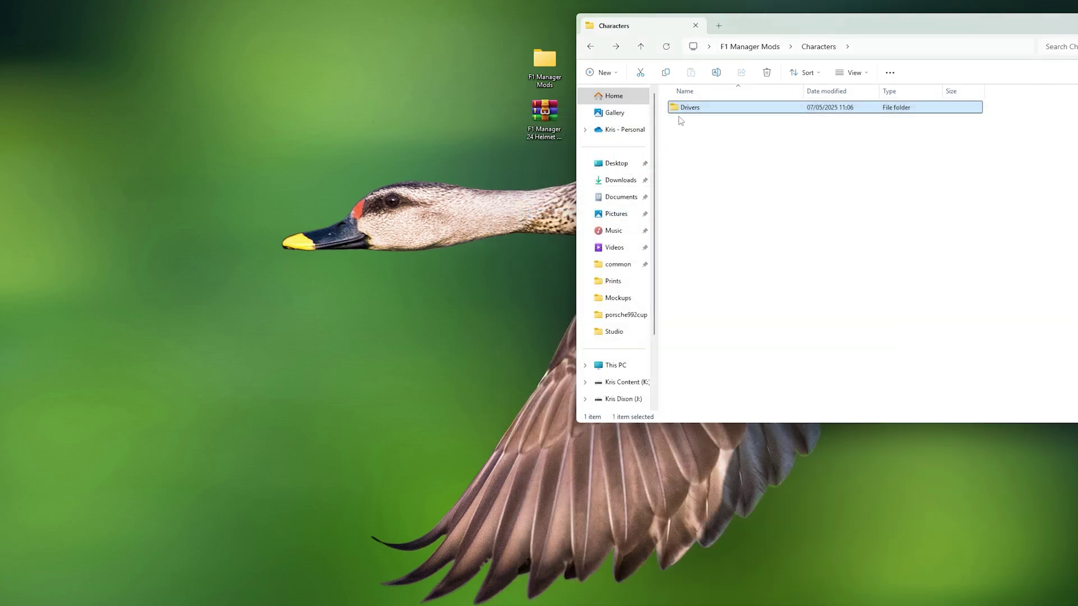
- Go to Drivers > PierreGasly > Textures, select the four helmet textures, and reposition the window
double_click(699, 109)
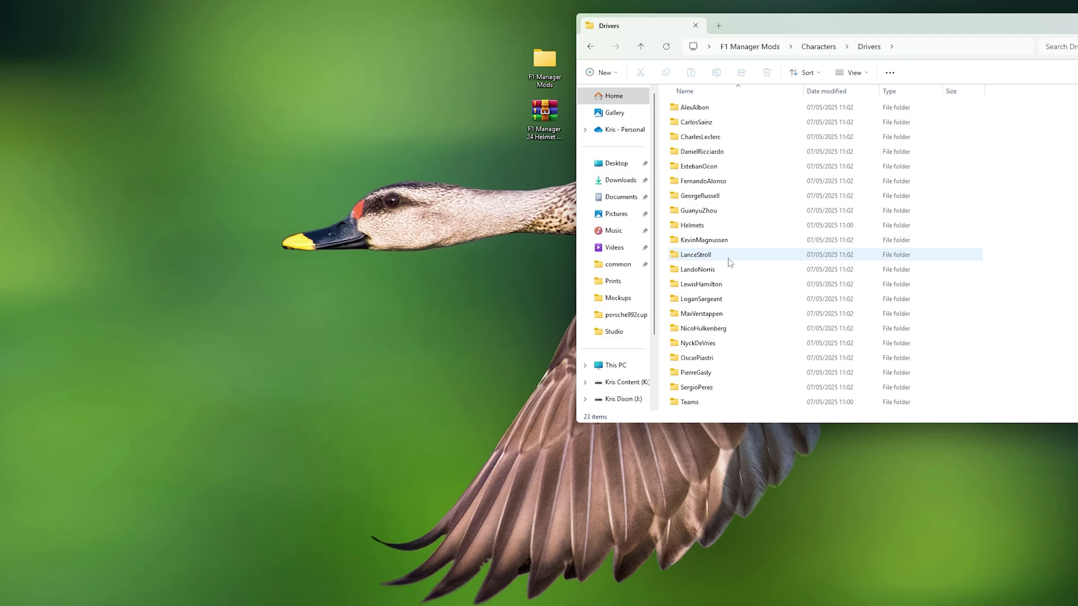
scroll(733, 268, "down", 1)
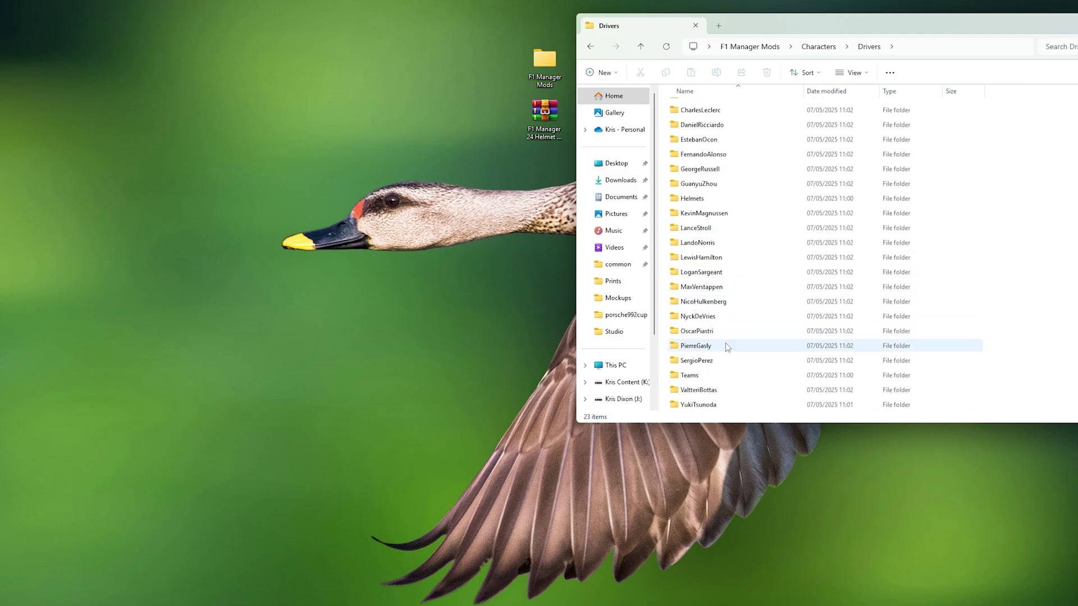
double_click(696, 346)
double_click(701, 111)
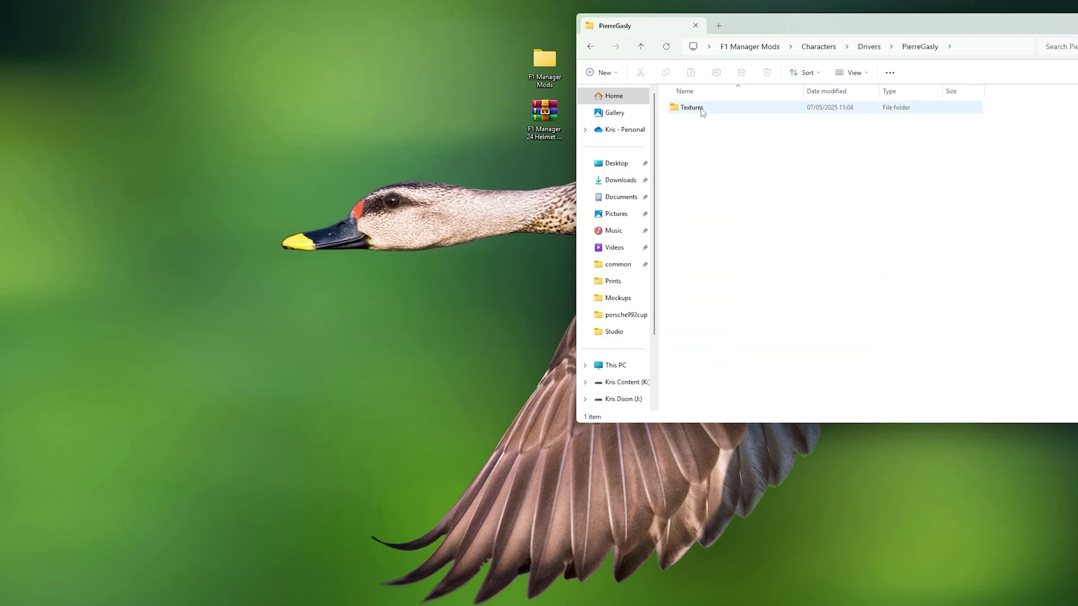
left_click_drag(695, 258, 892, 90)
left_click(663, 185)
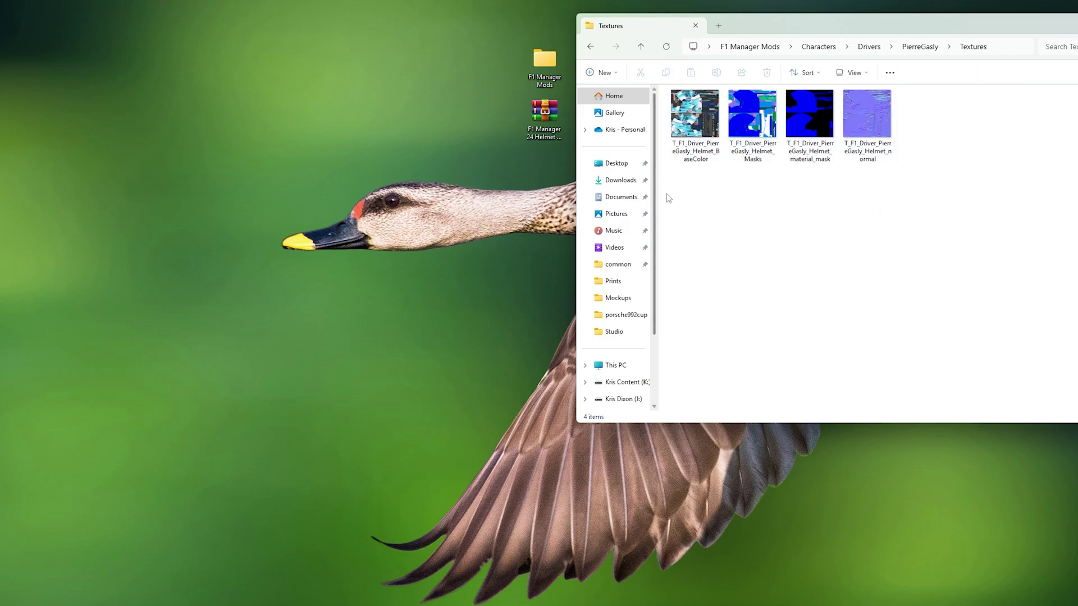
left_click_drag(903, 29, 709, 174)
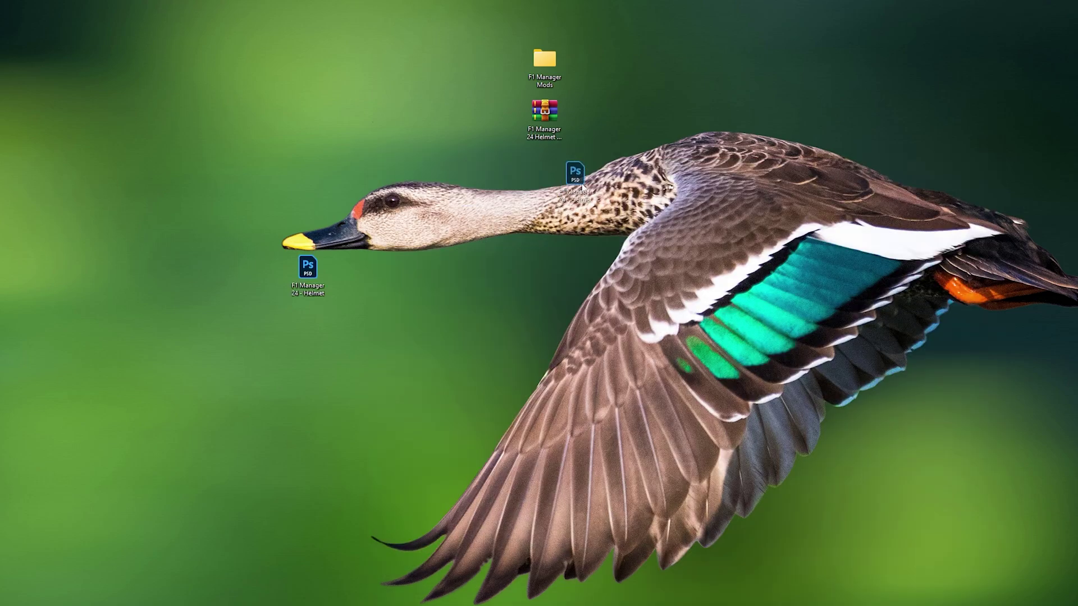
- Open the helmet PSD and orbit and zoom the 3D helmet to inspect several angles
left_click_drag(578, 178, 614, 117)
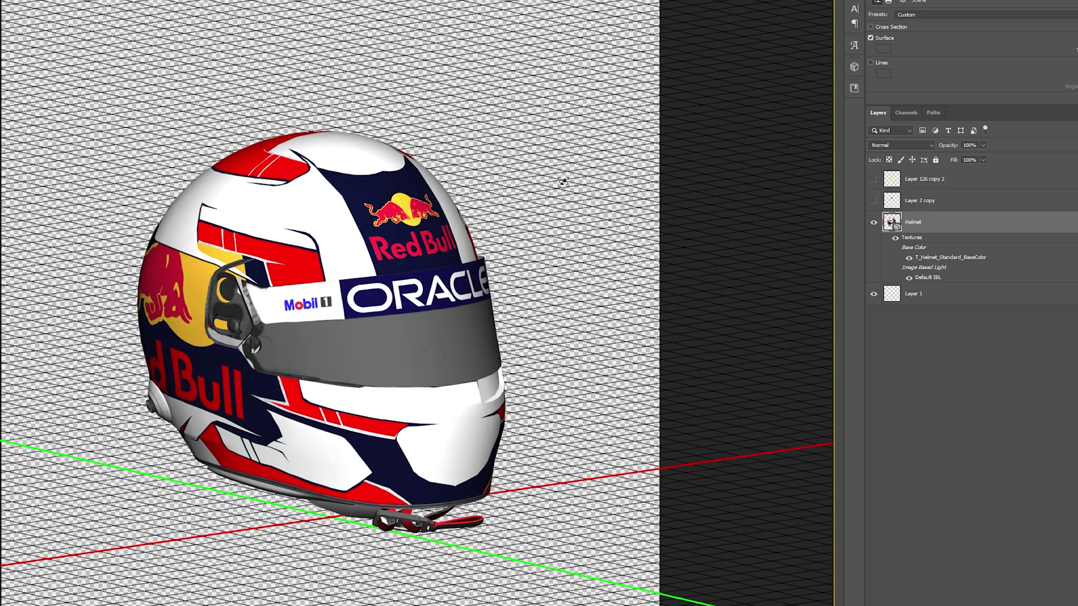
left_click_drag(561, 183, 415, 147)
key("ctrl+minus")
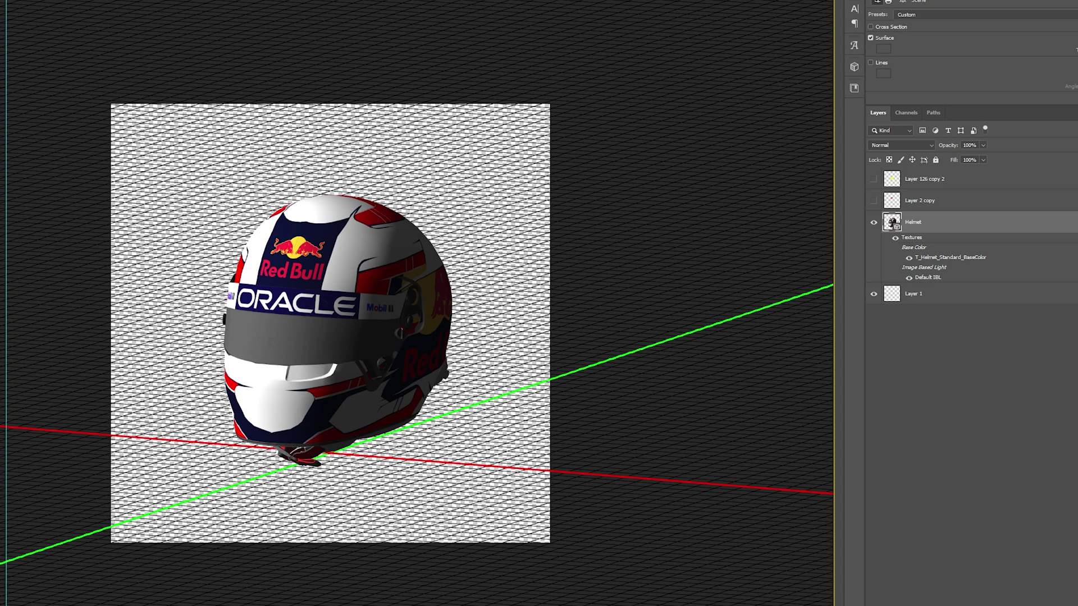
left_click_drag(470, 205, 493, 380)
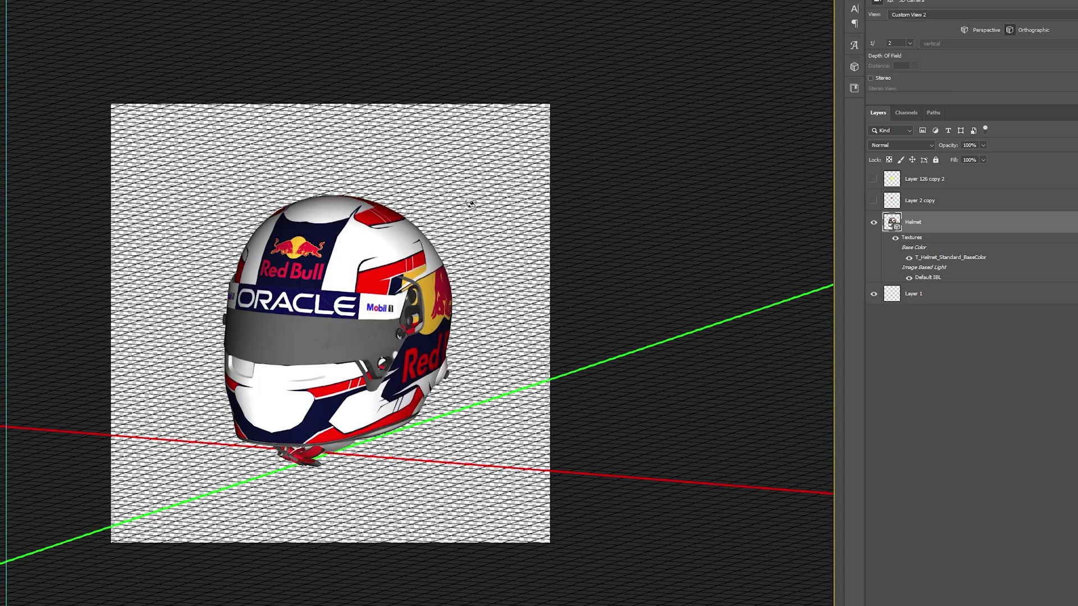
left_click_drag(471, 205, 504, 178)
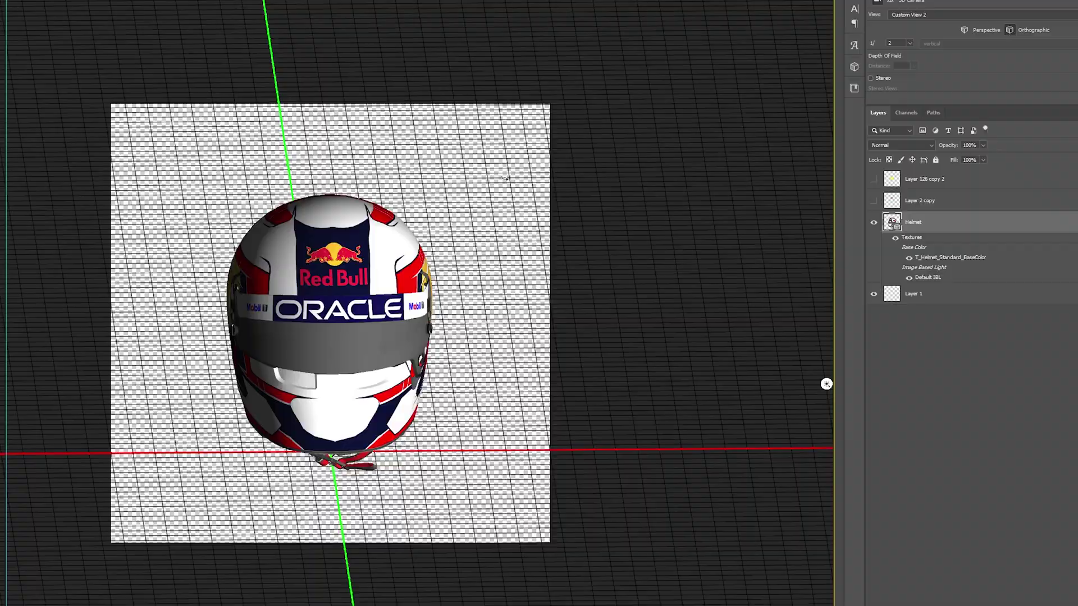
key("ctrl+plus")
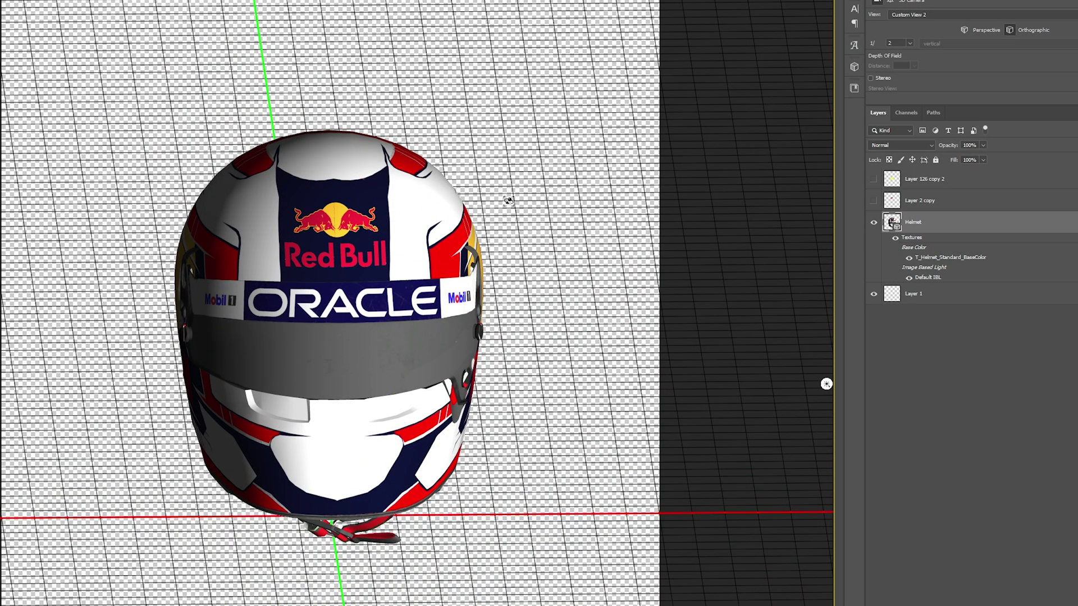
left_click_drag(505, 197, 825, 461)
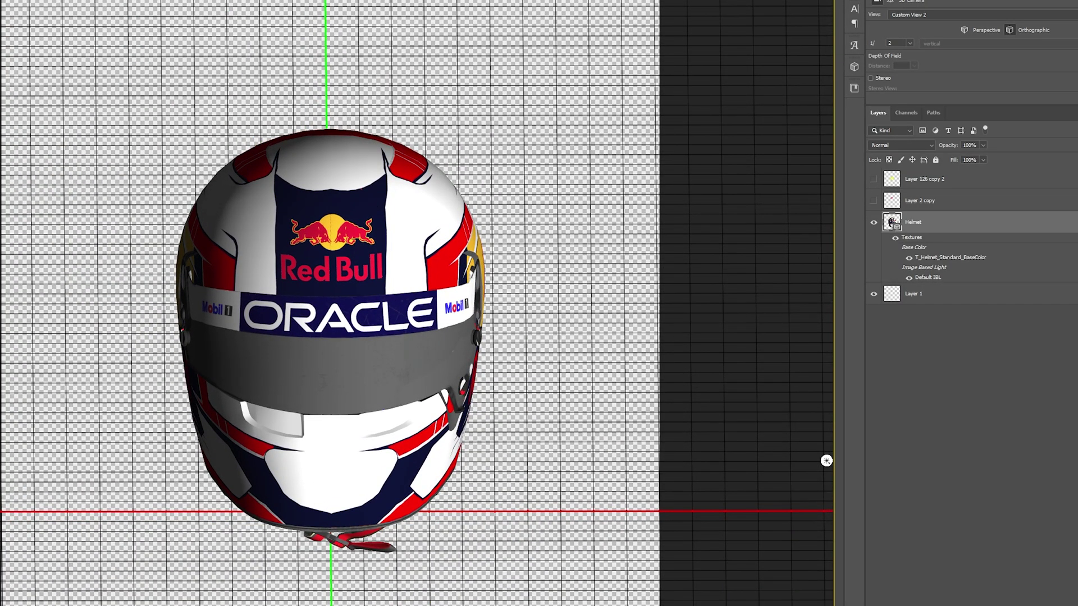
mouse_move(620, 173)
left_mouse_down()
mouse_move(517, 167)
mouse_move(618, 176)
left_mouse_up()
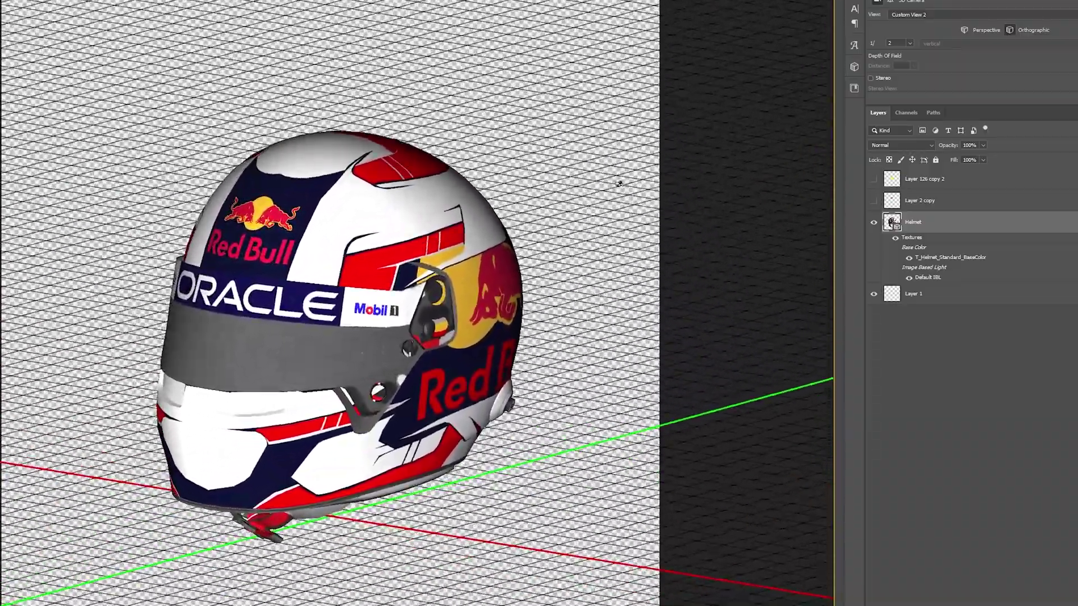
- Toggle the yellow bear and extra Red Bull overlay layers on and off, leaving both hidden
left_click(874, 180)
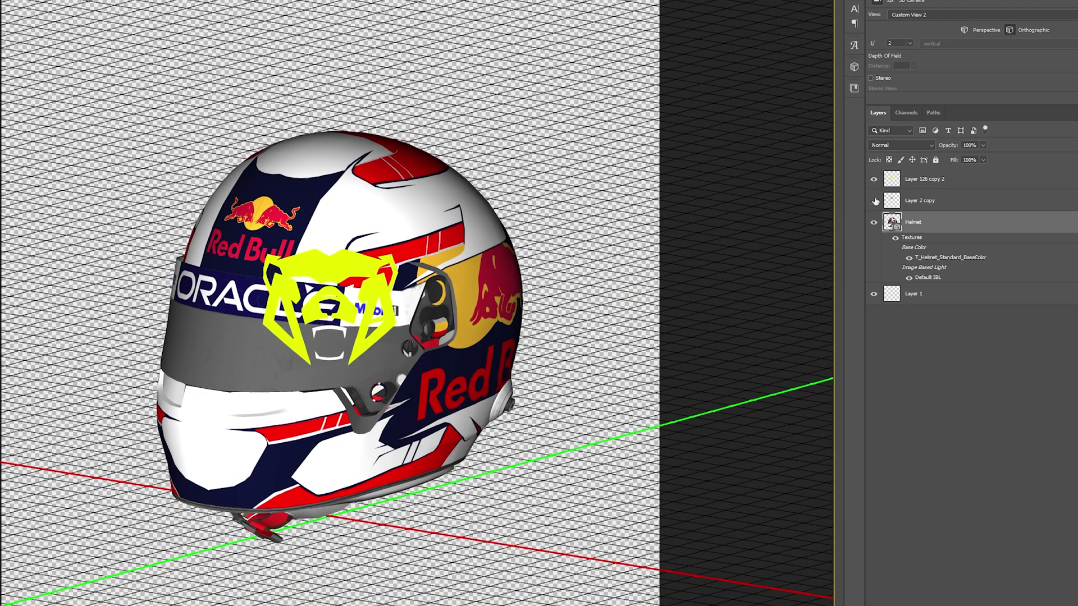
left_click(873, 201)
left_click(874, 201)
left_click(873, 180)
left_click(875, 181)
left_click(874, 180)
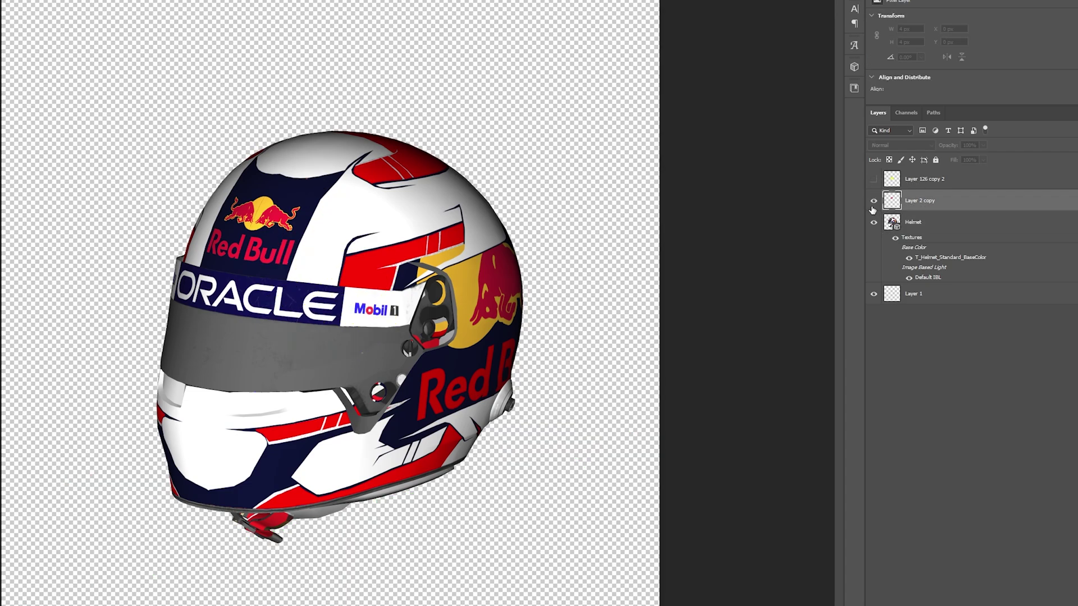
left_click(873, 207)
left_click(874, 201)
- Open the shared helmet base-colour texture and show its Helmet Mask and Spec layers
double_click(933, 260)
left_click(465, 215)
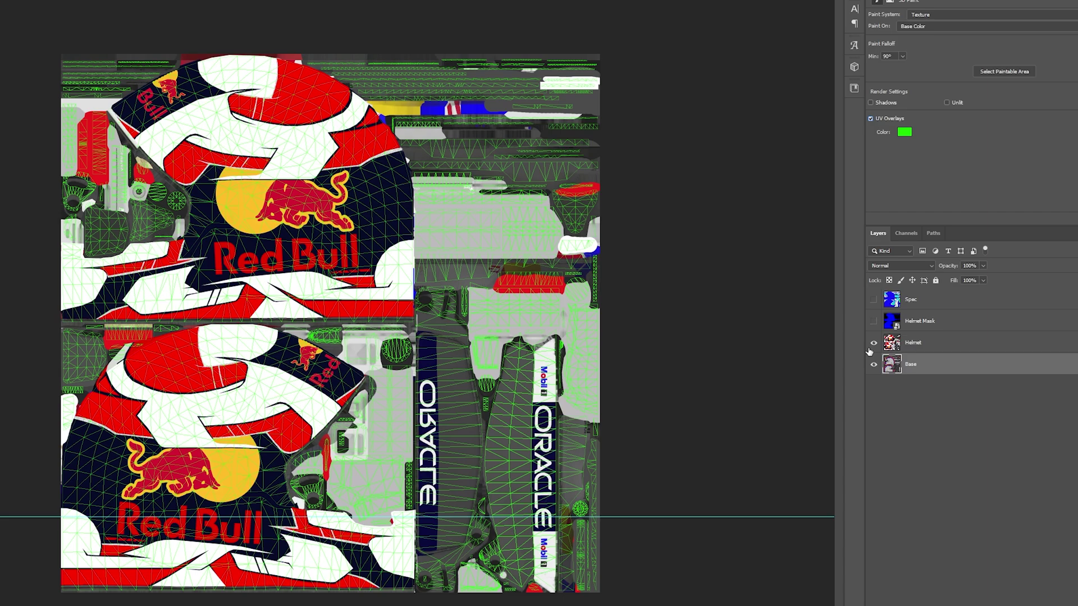
left_click(873, 321)
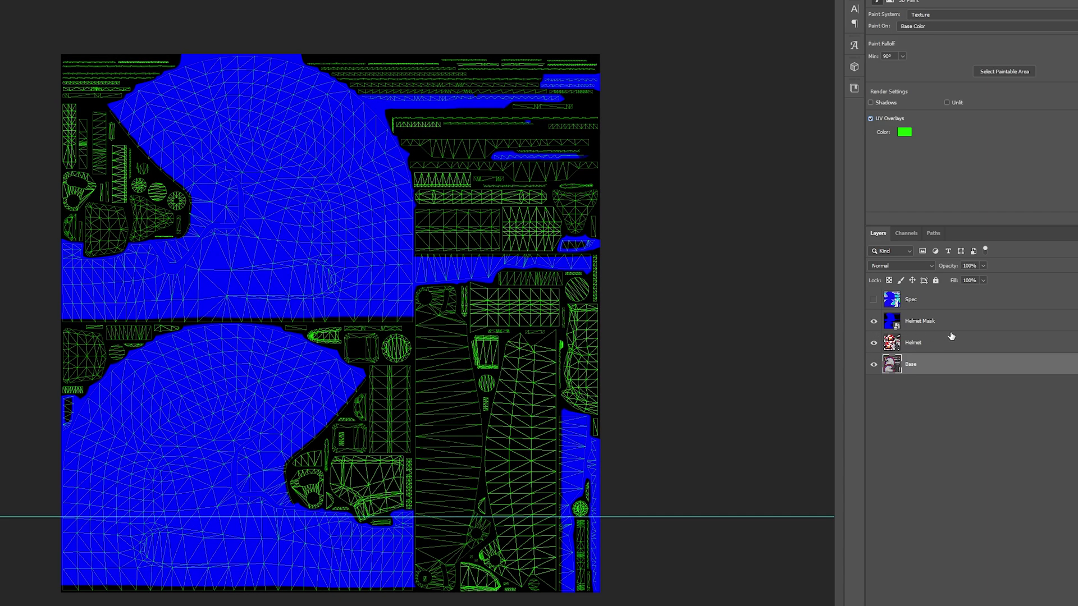
left_click(874, 300)
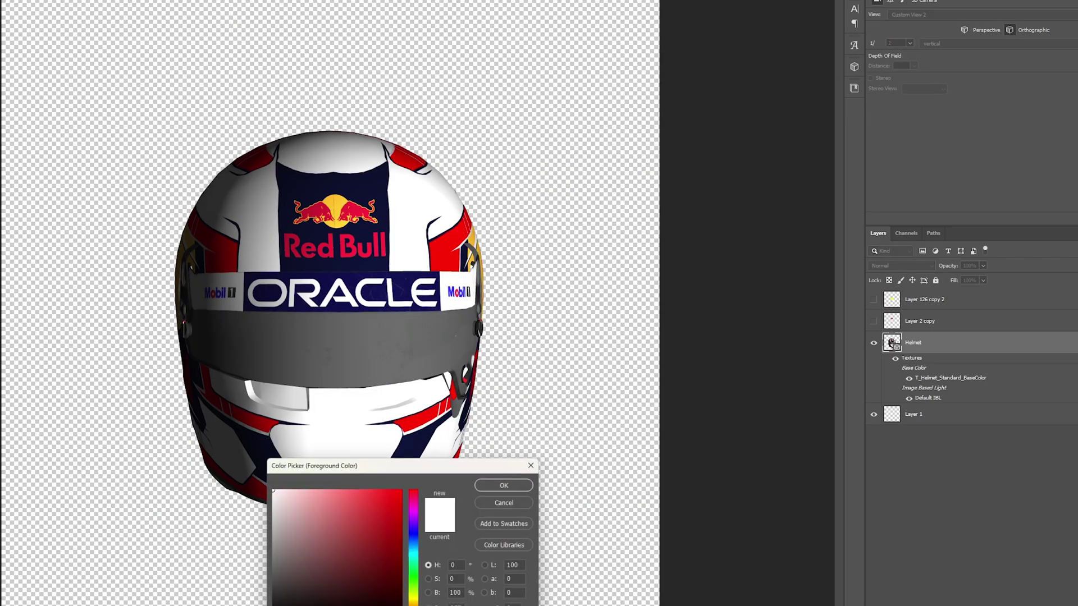
- Set the foreground colour to bright green and brush a test stroke over the Red Bull logo
left_click(414, 581)
left_click(377, 564)
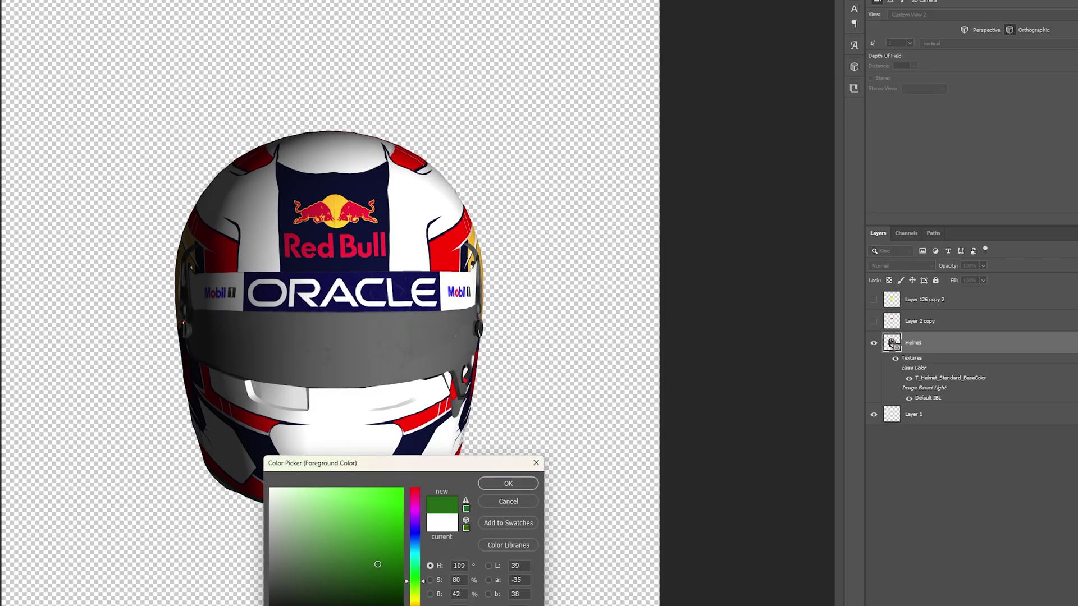
left_click(502, 484)
key("b")
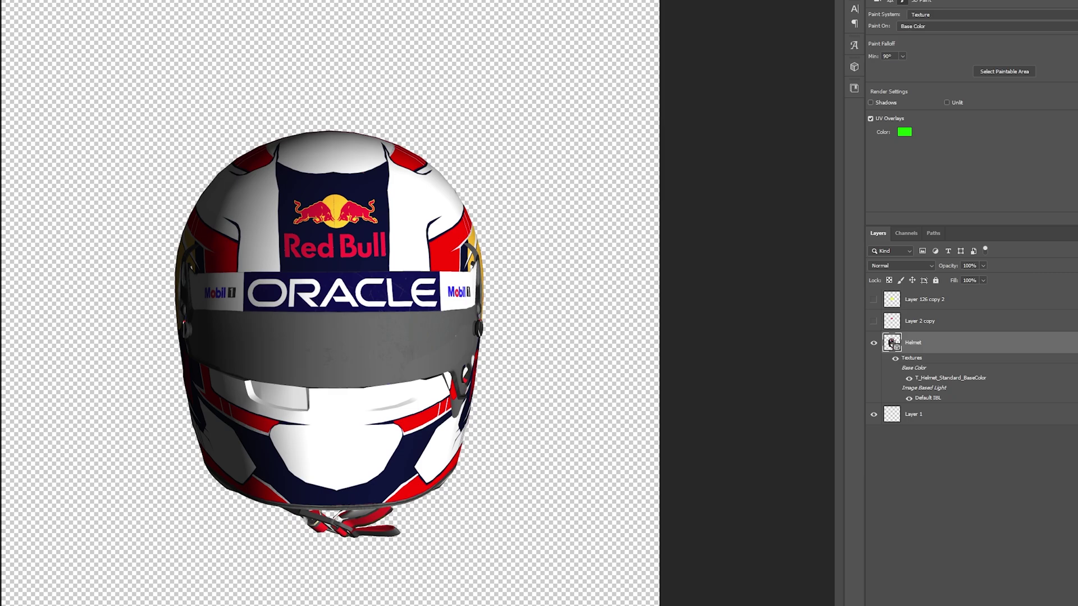
mouse_move(362, 217)
left_mouse_down()
mouse_move(314, 254)
mouse_move(296, 225)
mouse_move(341, 193)
mouse_move(287, 181)
mouse_move(328, 171)
mouse_move(370, 181)
mouse_move(360, 263)
left_mouse_up()
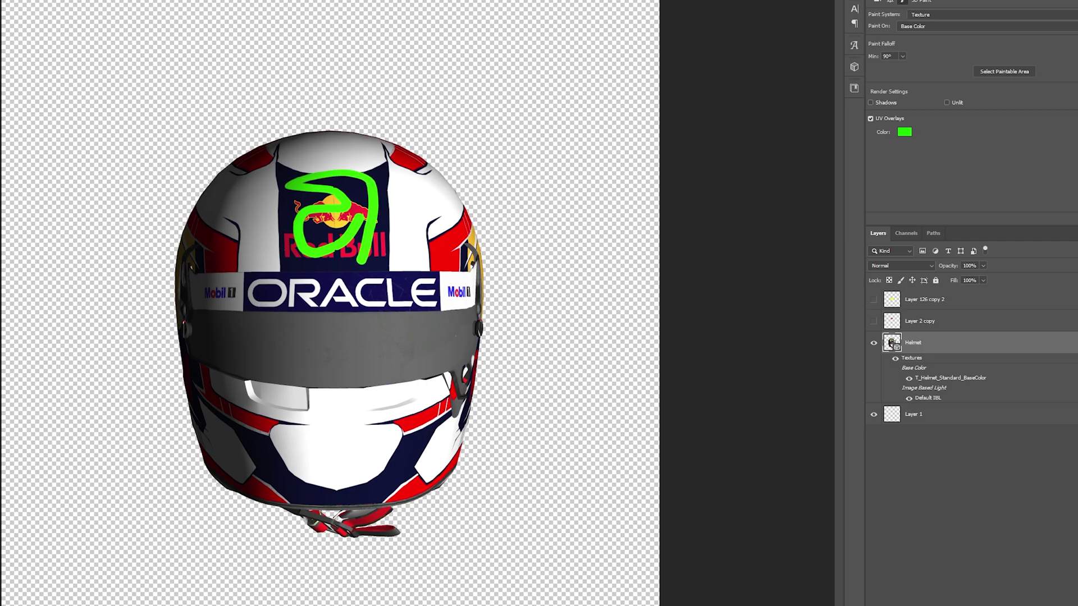
left_click_drag(826, 332, 827, 405)
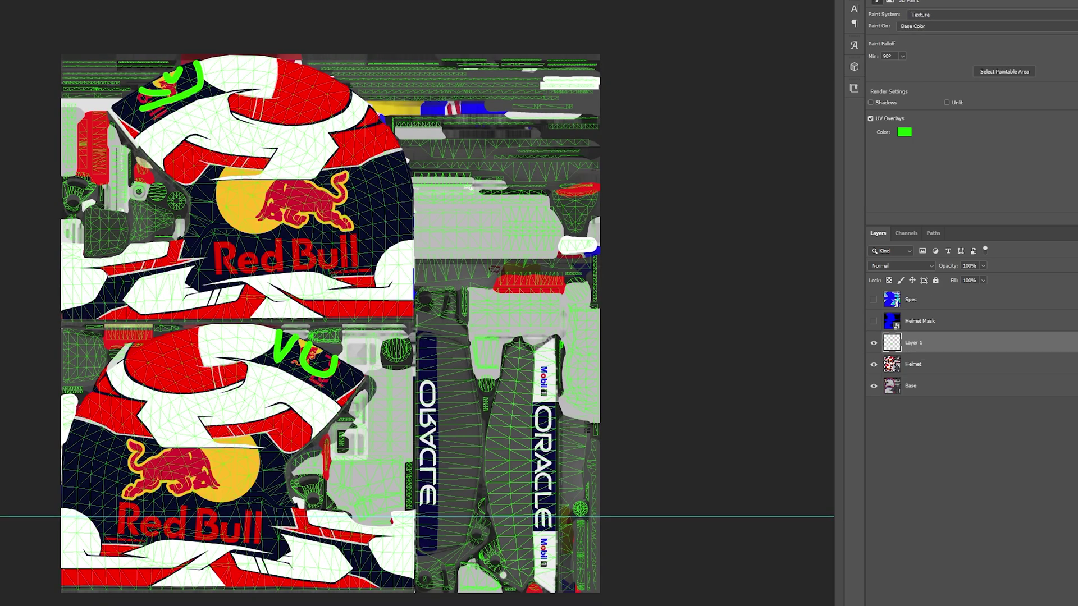
- Hide the Helmet livery and Layer 1 scribbles, and add a new Layer 2
left_click(873, 364)
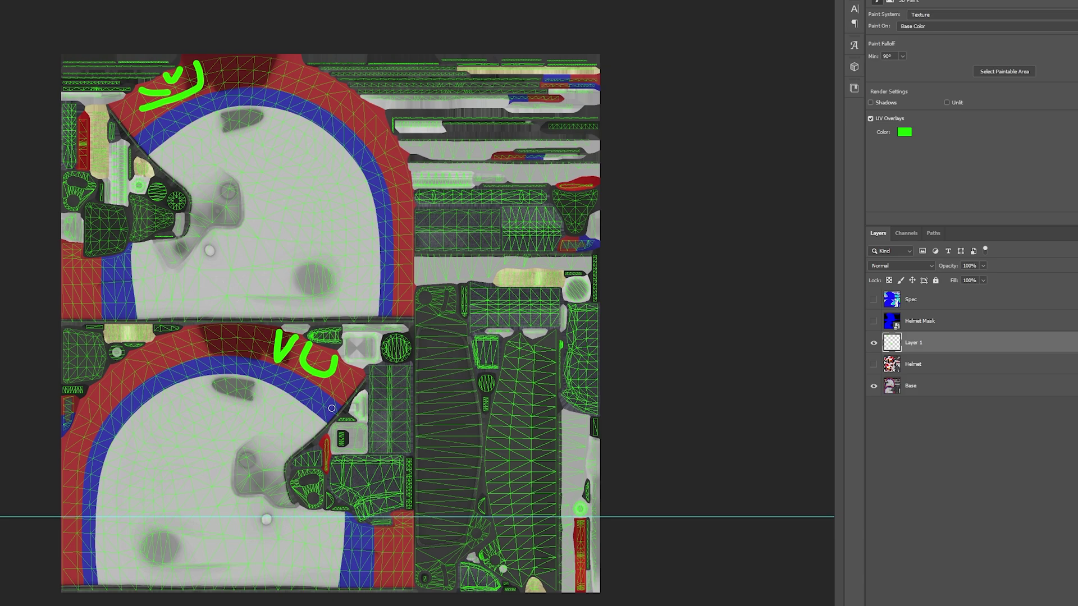
left_click(873, 342)
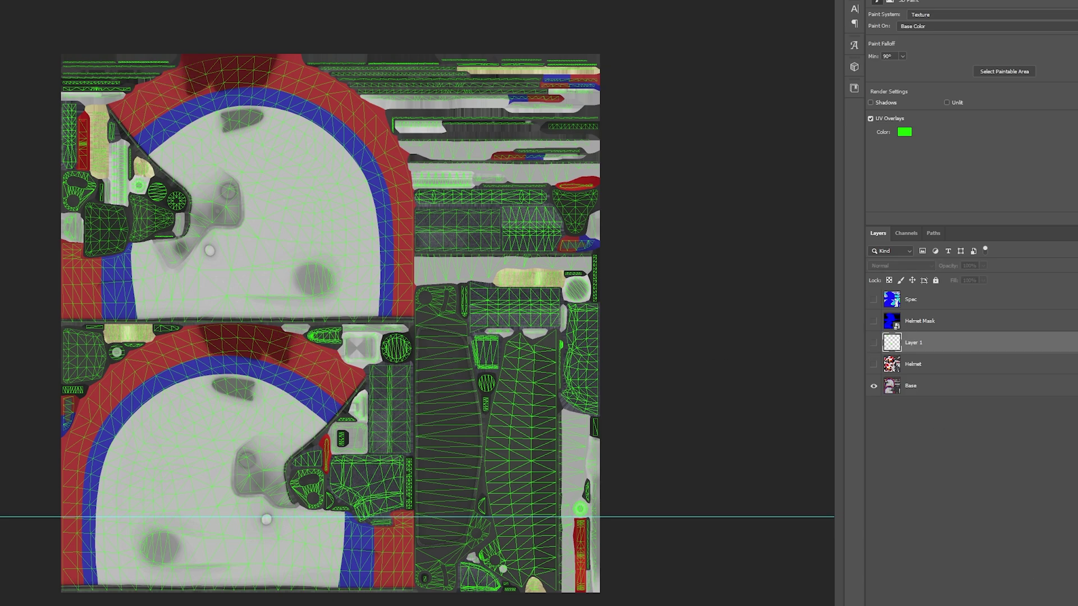
key("ctrl+shift+alt+n")
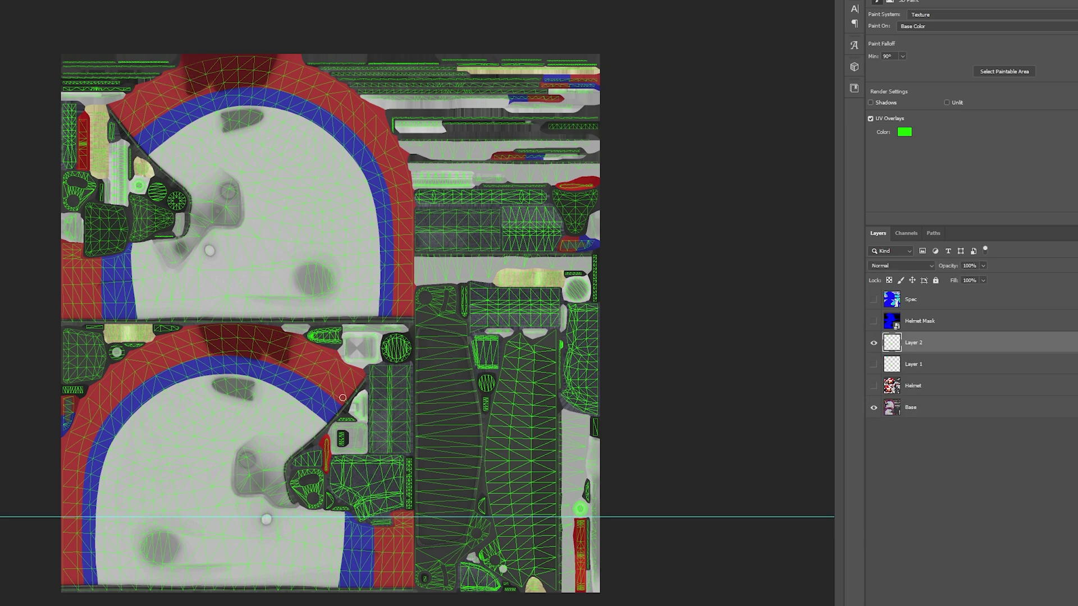
- Paint green test strokes along the red band, then add an empty Layer 3
left_click_drag(342, 397, 279, 350)
left_click(317, 350, "shift")
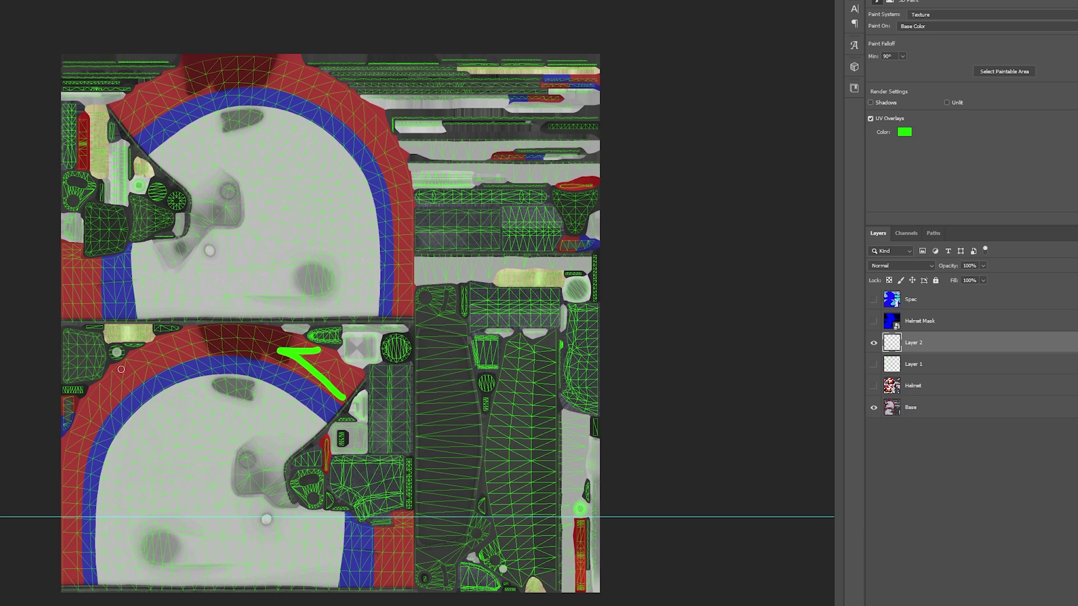
left_click_drag(121, 369, 256, 324)
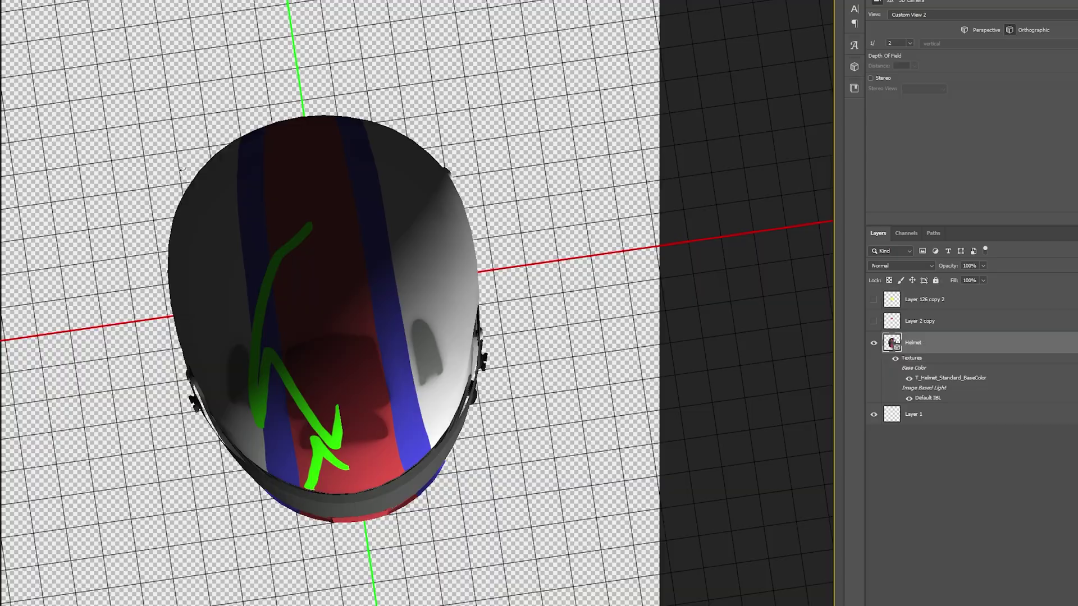
left_click_drag(825, 185, 826, 439)
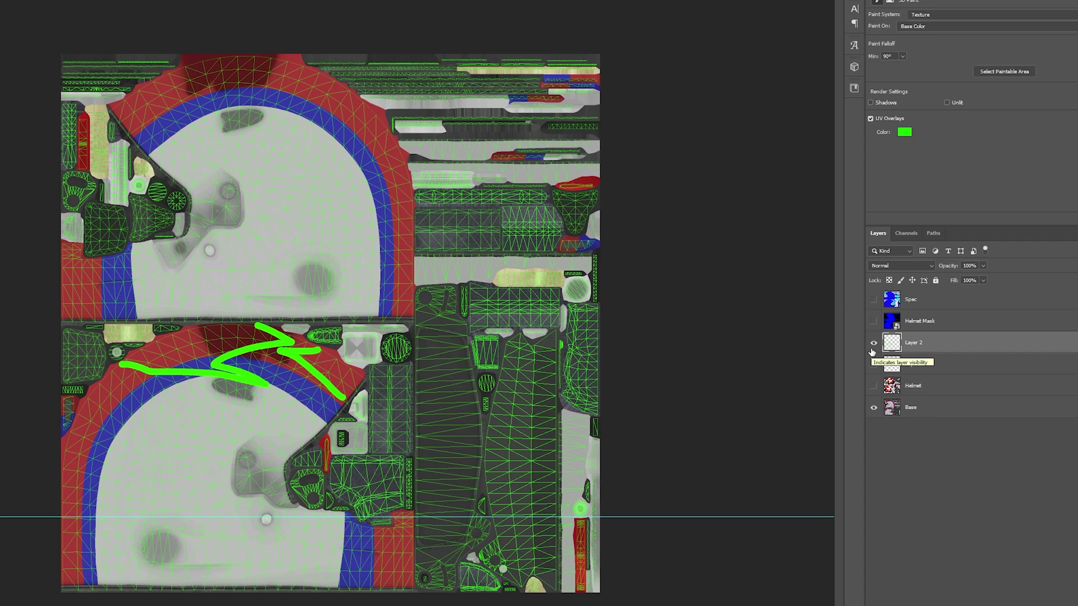
key("ctrl+shift+alt+n")
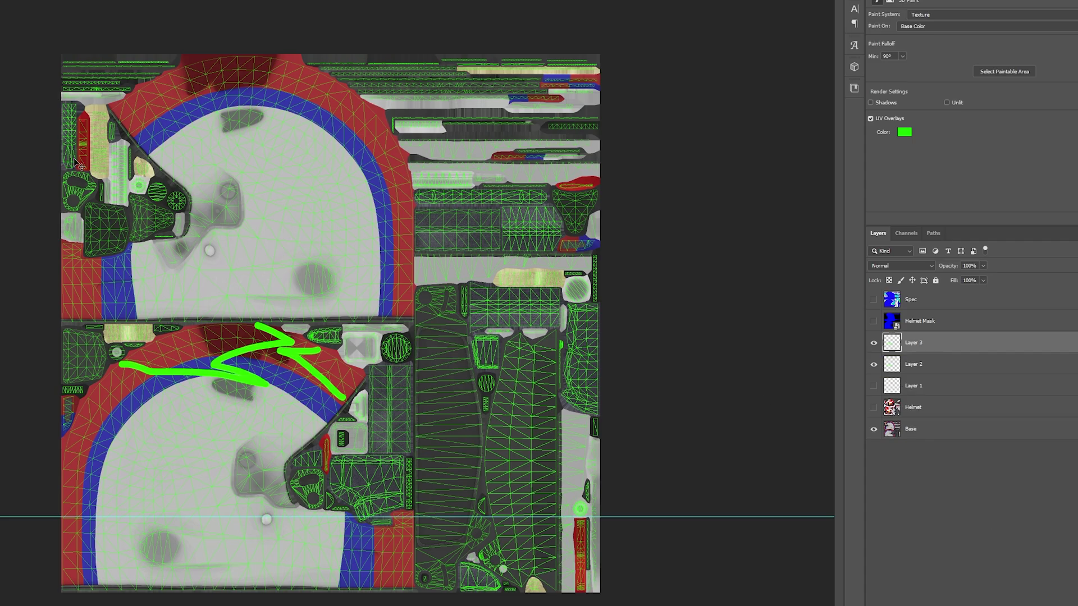
- Hide Layer 2's green strokes and show the yellow bear logo layer
left_click(874, 364)
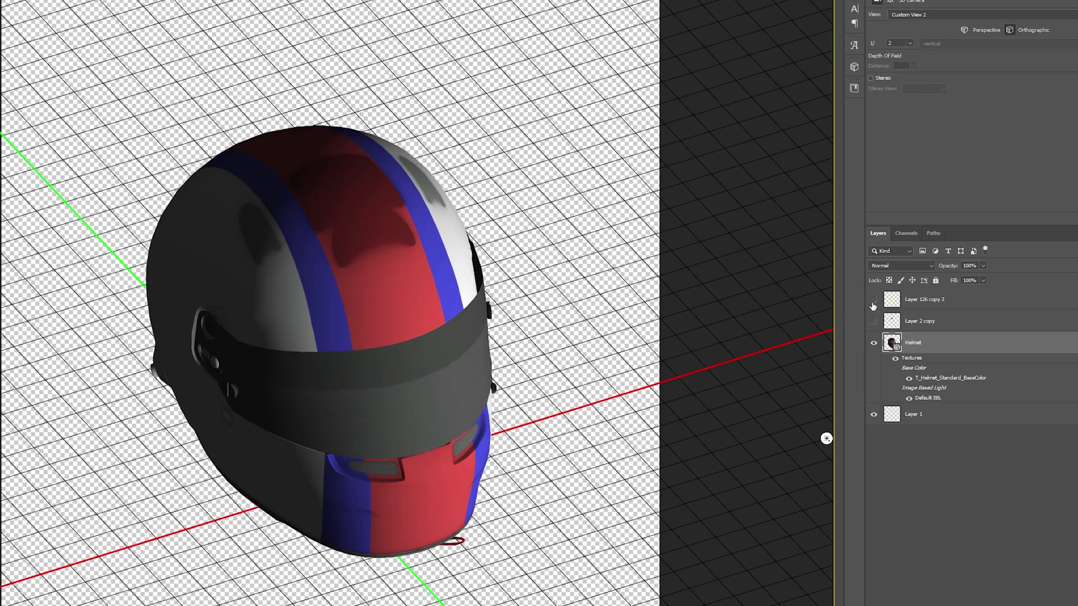
left_click(873, 300)
left_click_drag(522, 241, 568, 282)
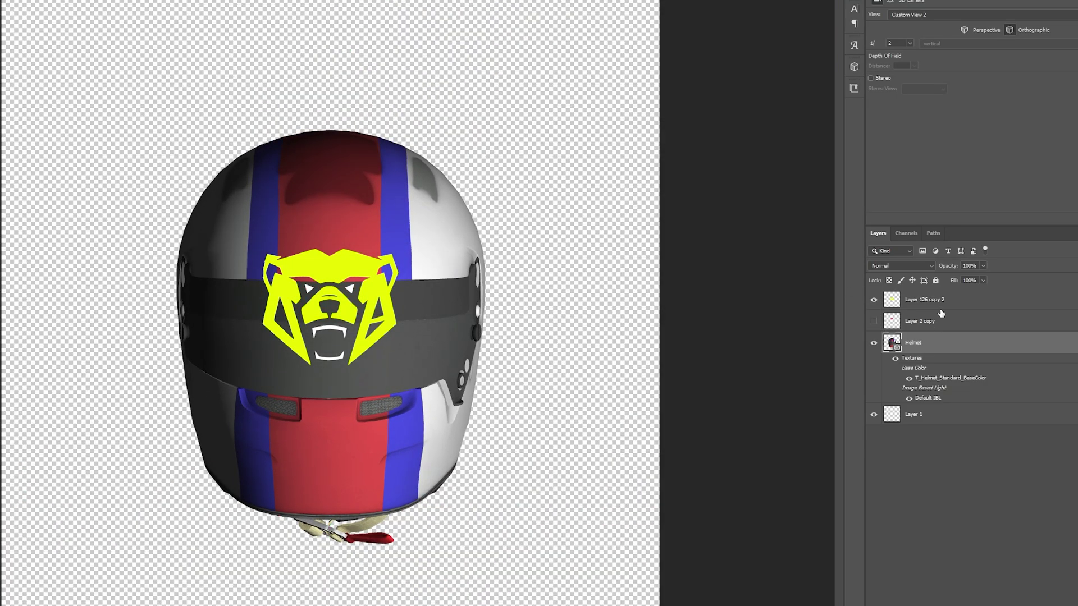
- Shrink the bear logo onto the red stripe and Merge Down into the helmet texture
left_click(932, 300)
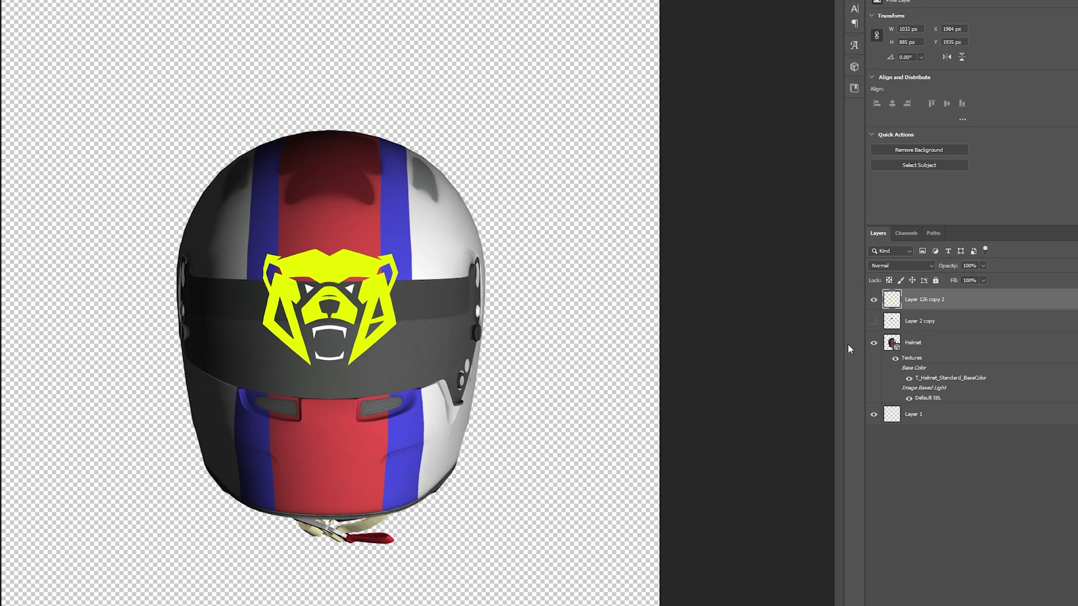
left_click_drag(336, 307, 332, 253)
left_click_drag(920, 301, 933, 329)
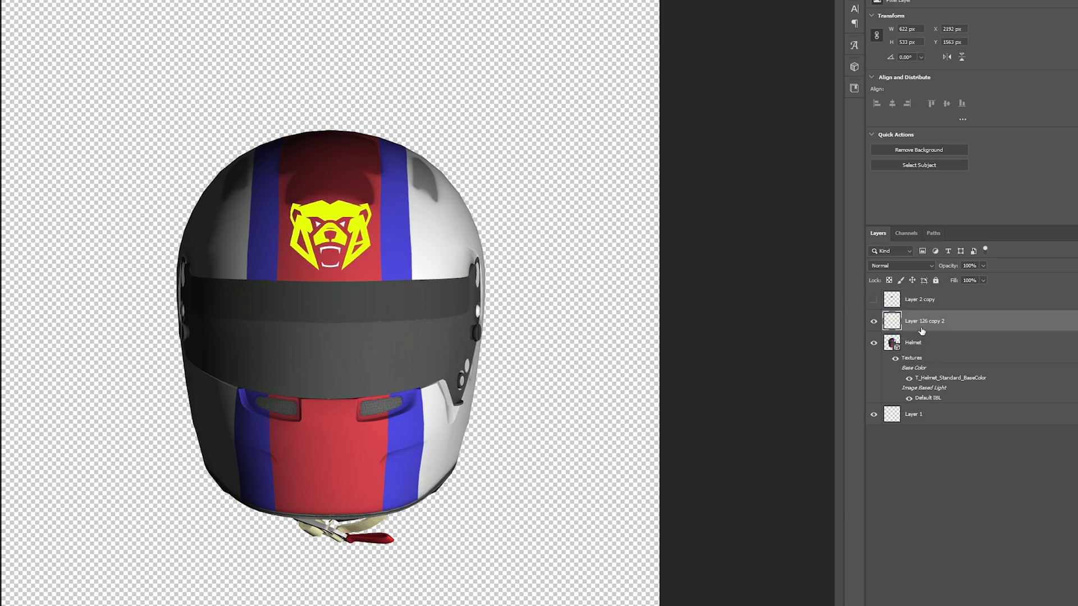
right_click(921, 332)
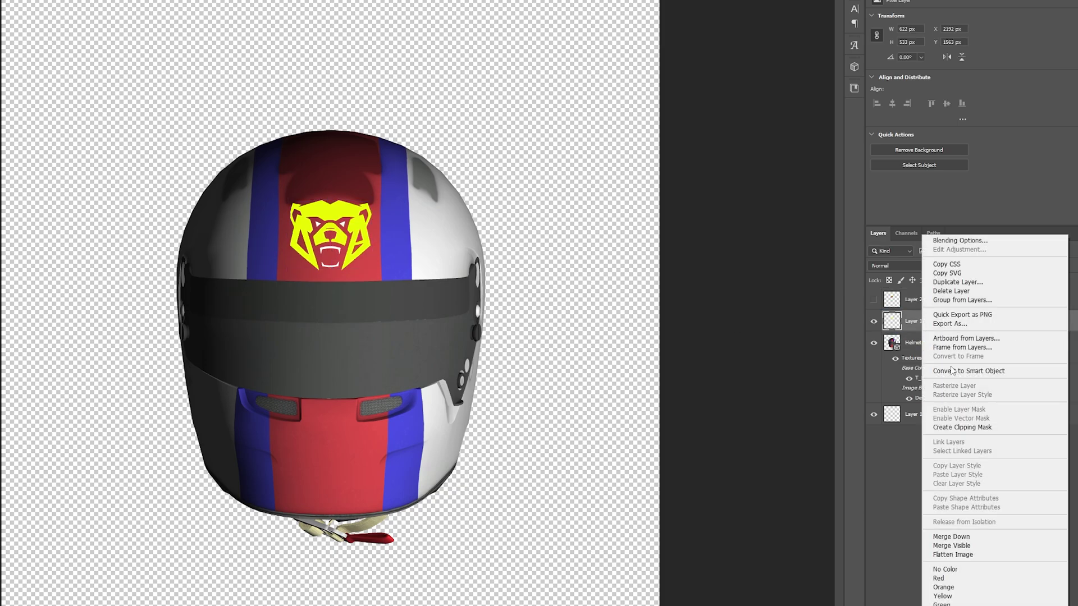
left_click(954, 535)
left_click_drag(501, 195, 303, 27)
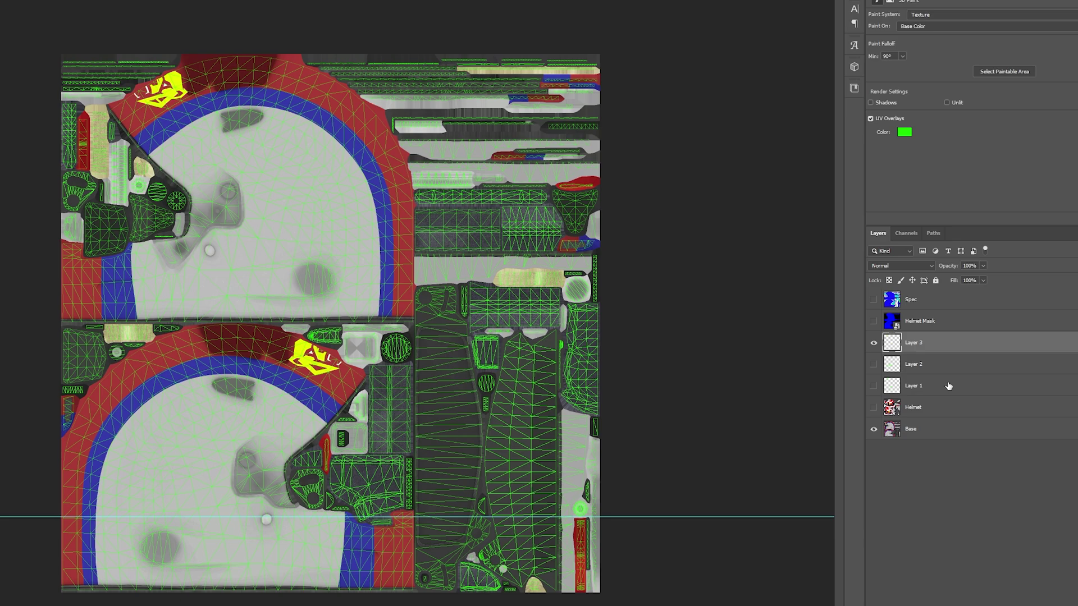
- Switch the Red Bull Helmet layer back on and hide the yellow logo layer (Layer 3)
left_click(872, 344)
left_click(872, 343)
left_click(872, 408)
left_click(874, 343)
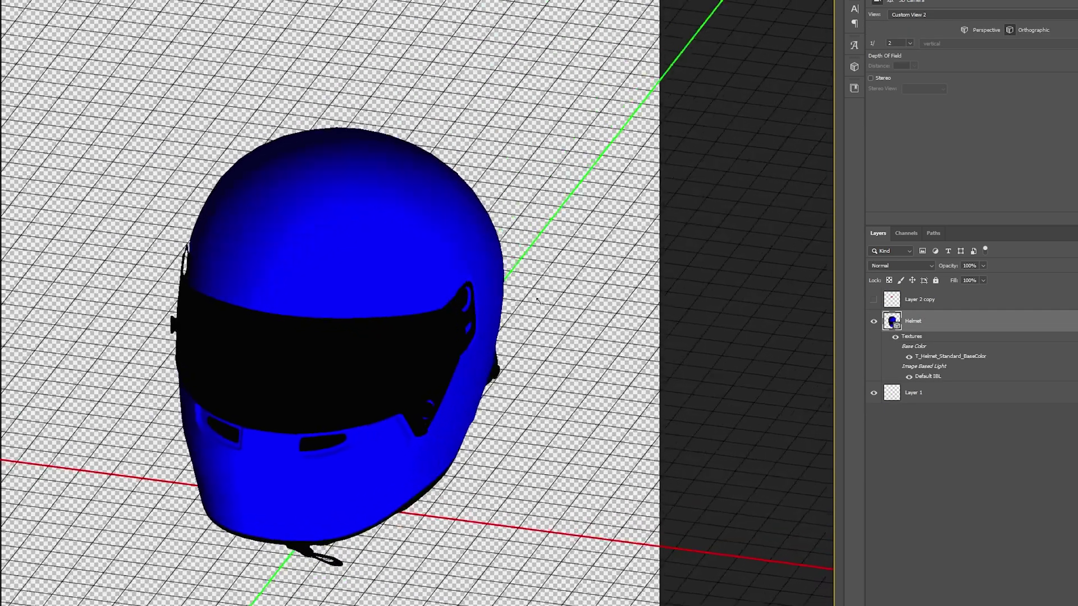
- Orbit the blue-textured 3D helmet to a front three-quarter view, then to its left side
scroll(481, 279, "up", 3)
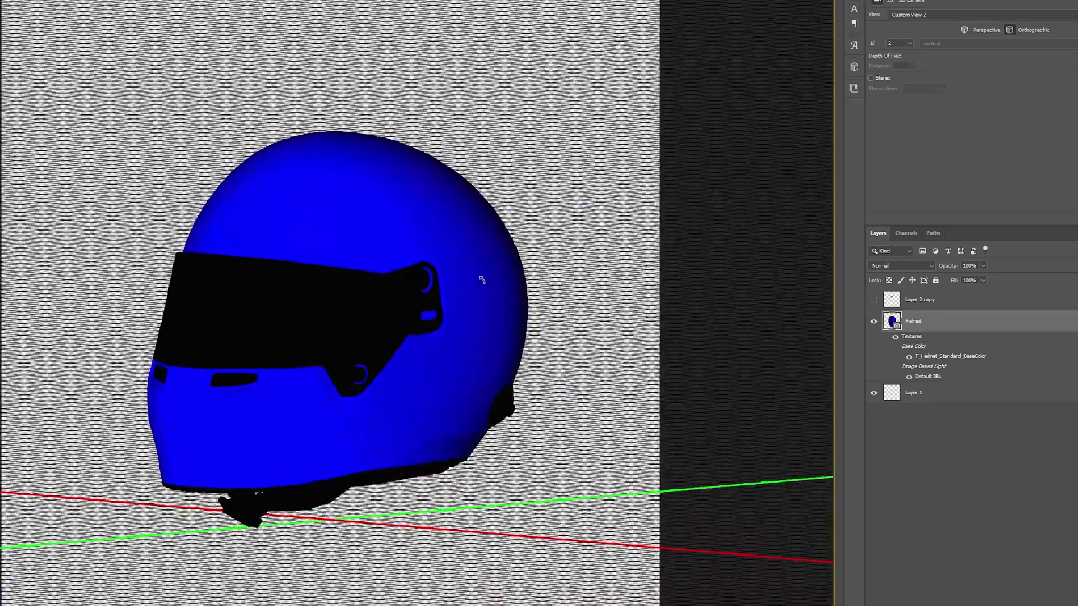
left_click_drag(481, 279, 464, 273)
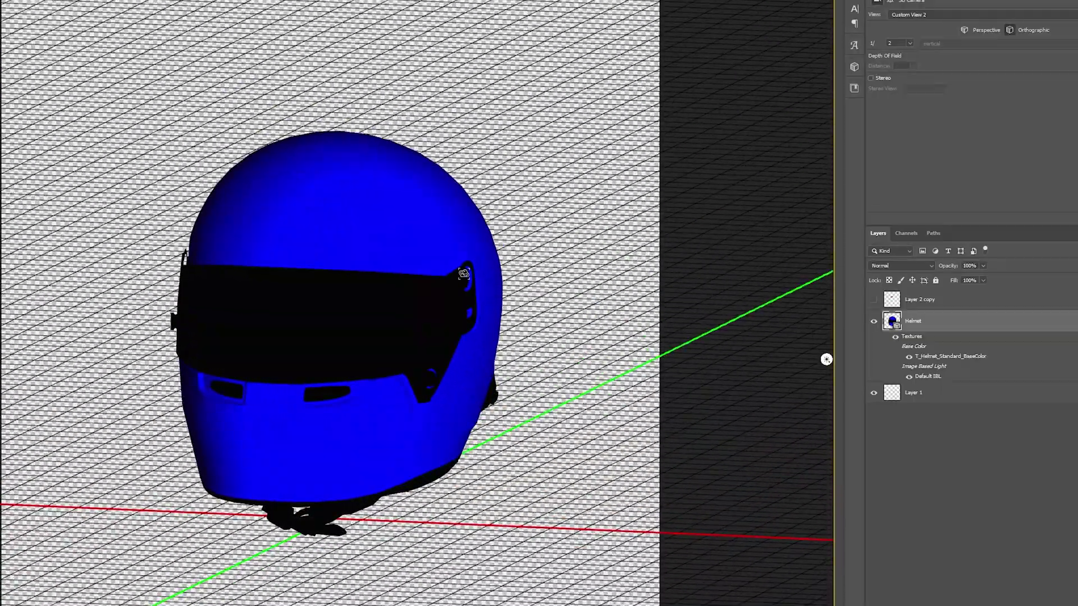
left_click_drag(474, 399, 168, 32)
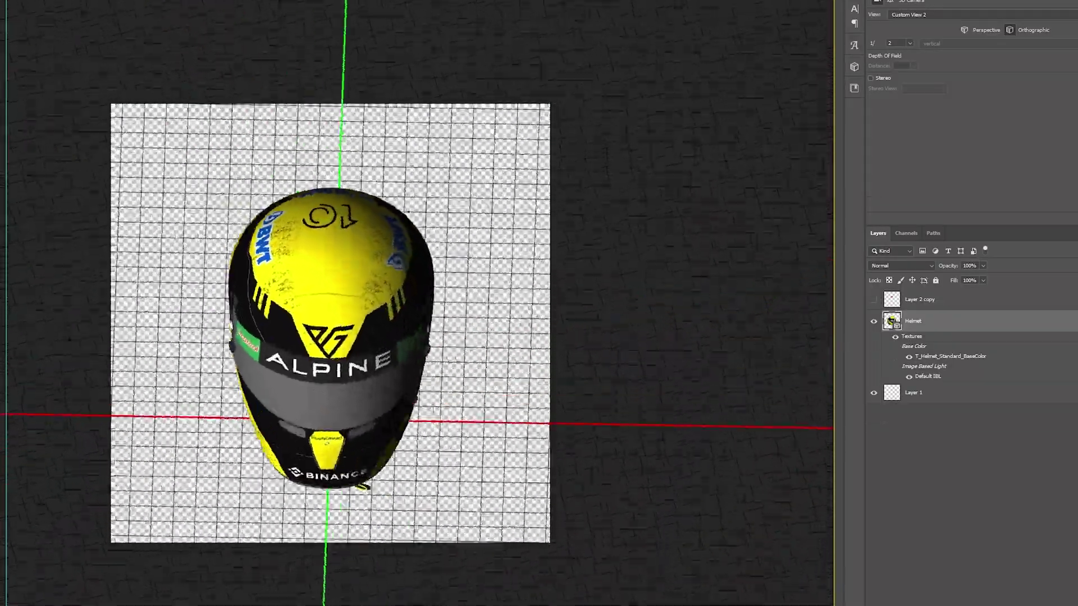
left_click_drag(393, 163, 499, 182)
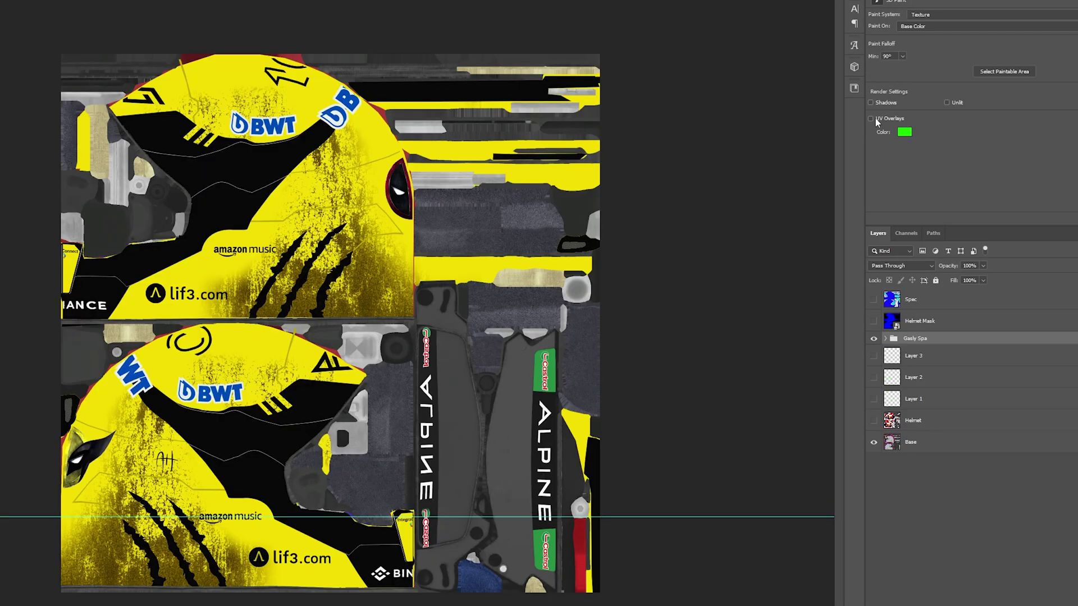
left_click(871, 118)
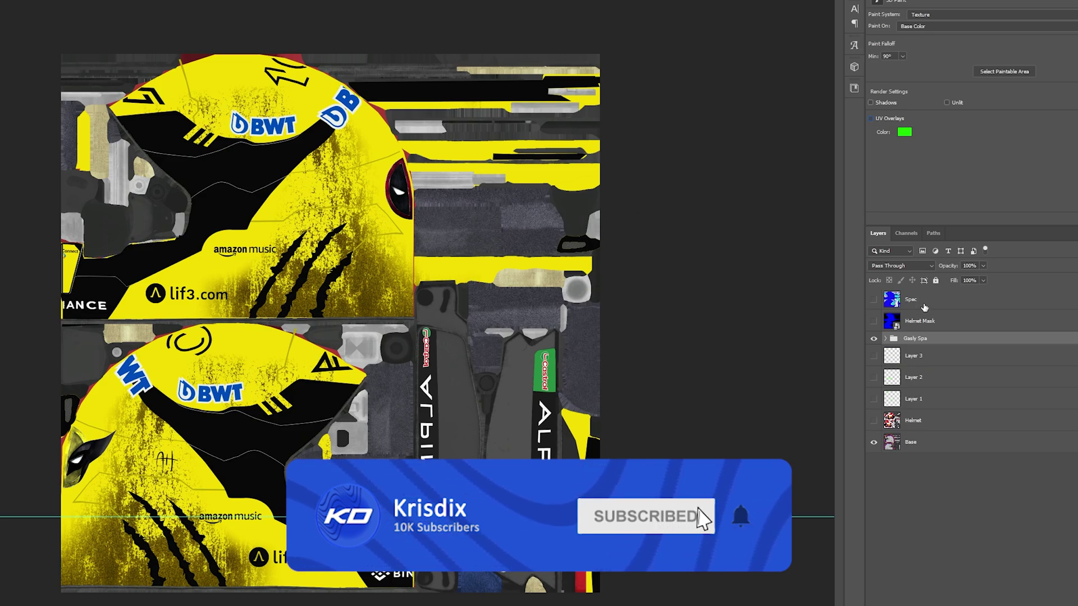
left_click(885, 339)
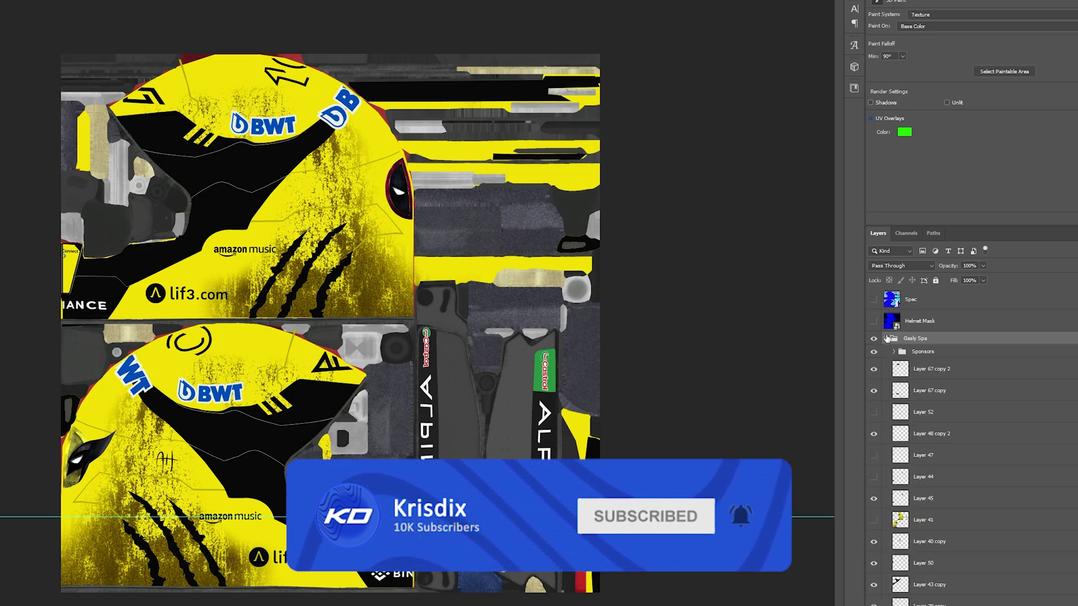
left_click(885, 338)
left_click(906, 234)
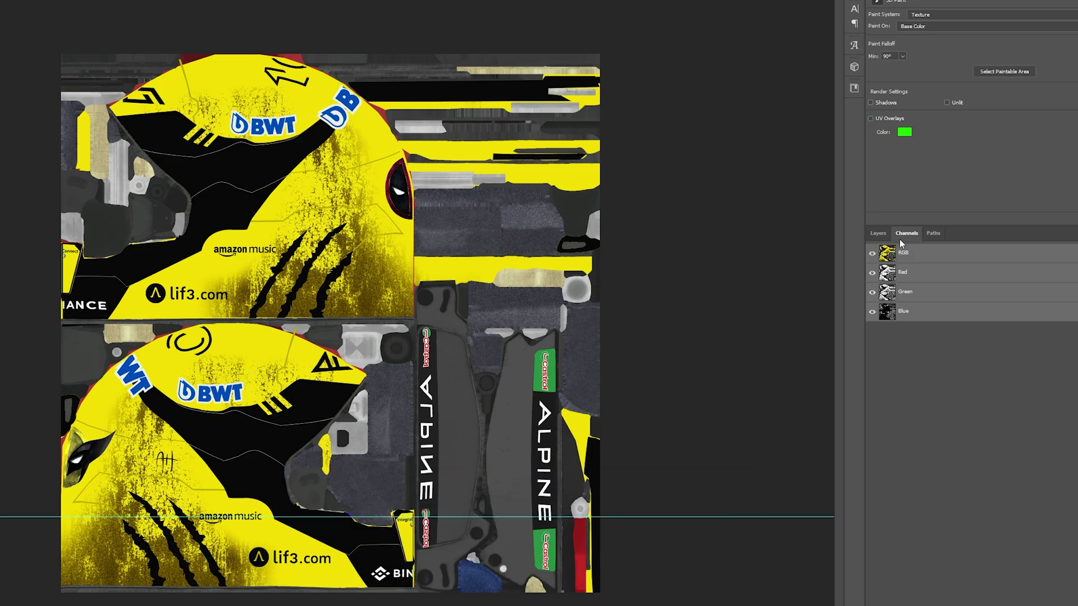
left_click(877, 233)
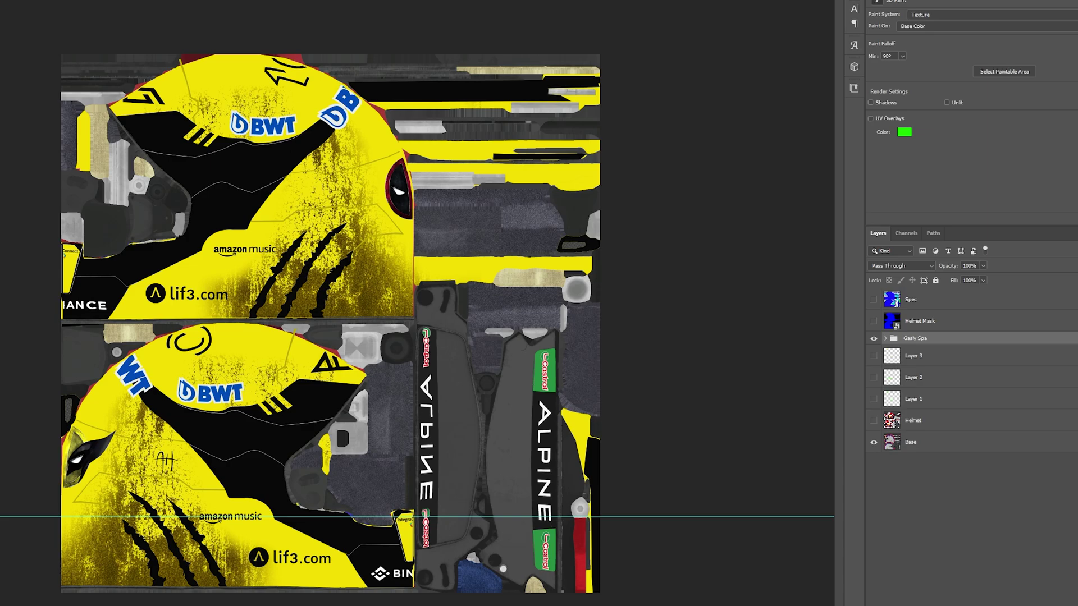
- Save a copy of the helmet BaseColor texture as a Targa file on the Desktop
key("ctrl+shift+s")
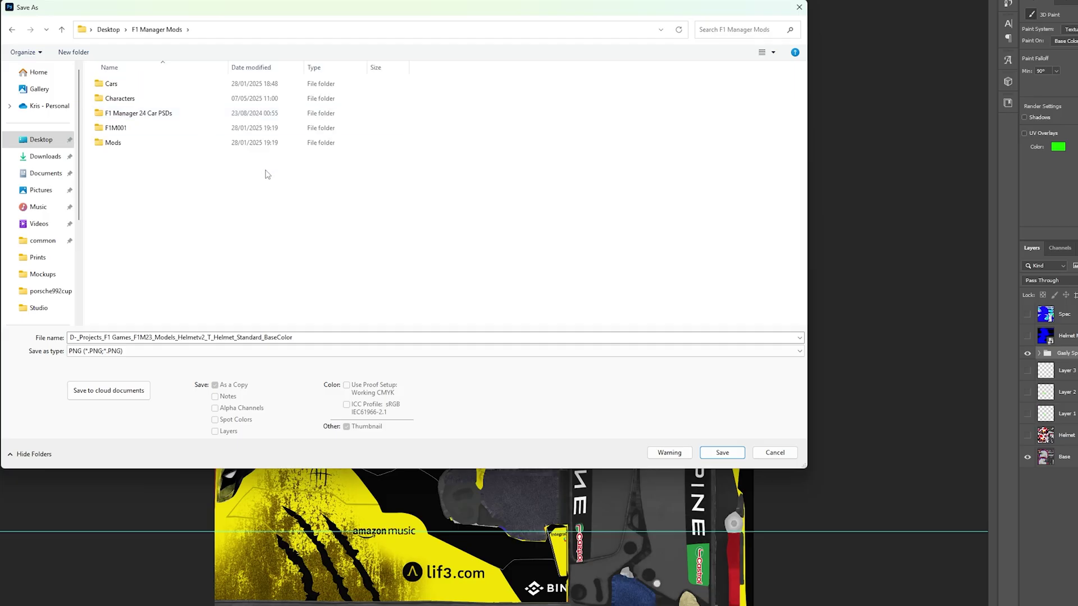
double_click(129, 99)
double_click(134, 84)
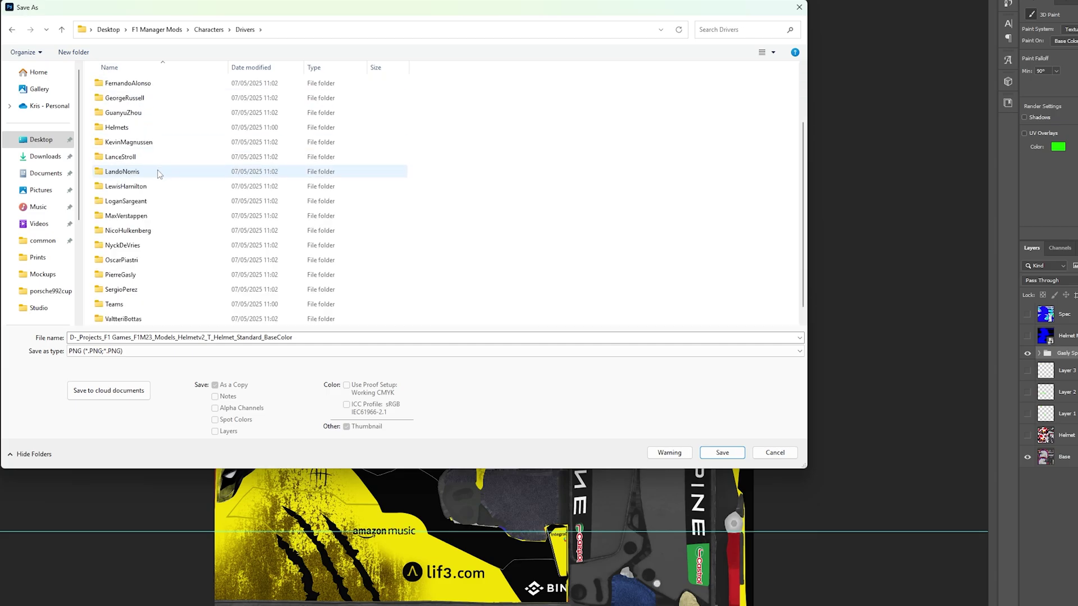
double_click(195, 275)
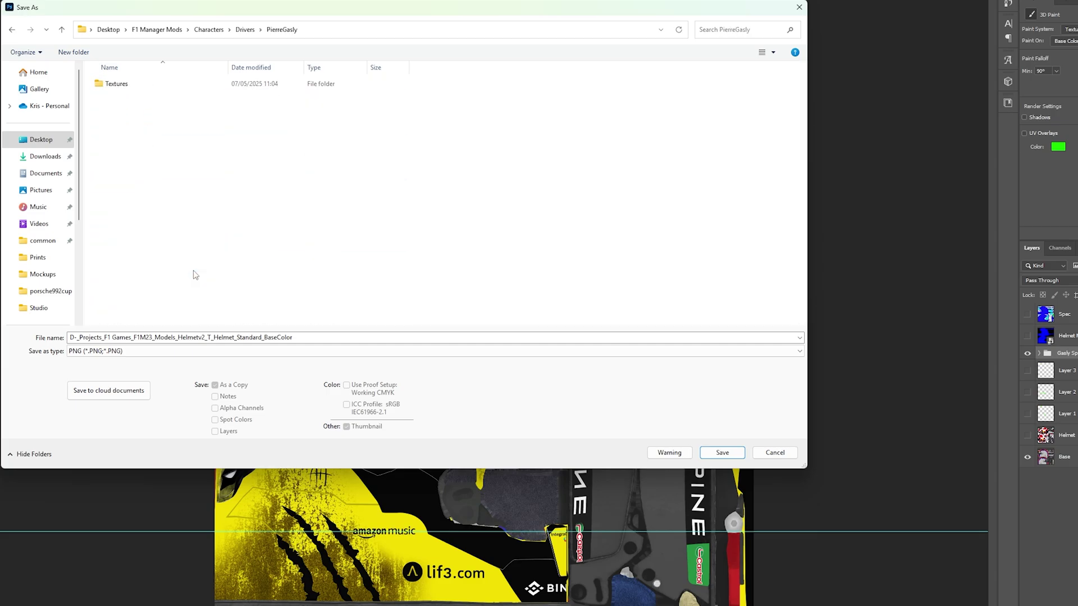
double_click(147, 89)
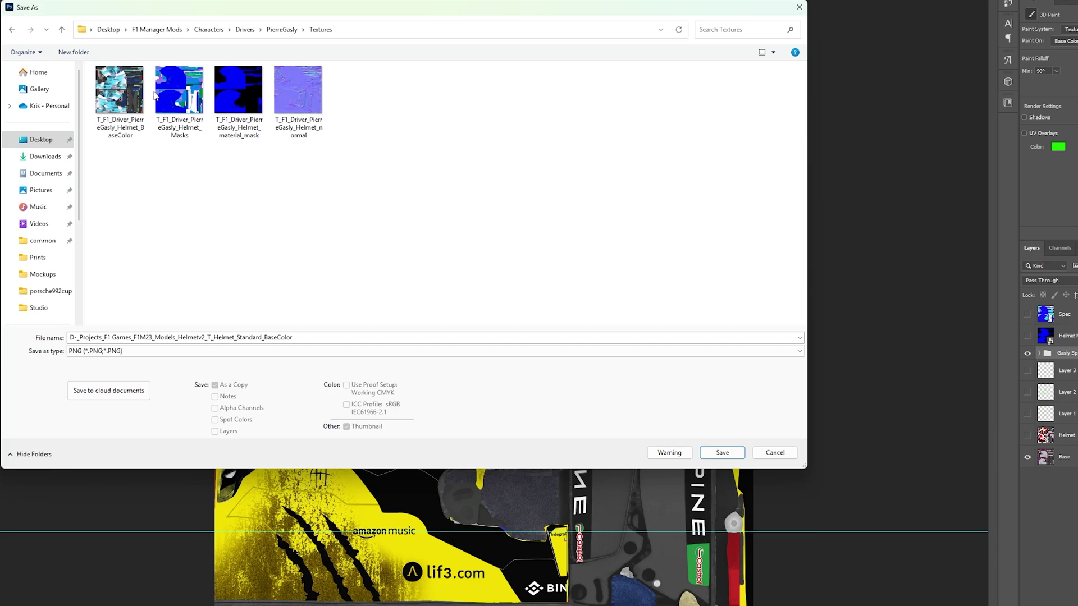
left_click(119, 116)
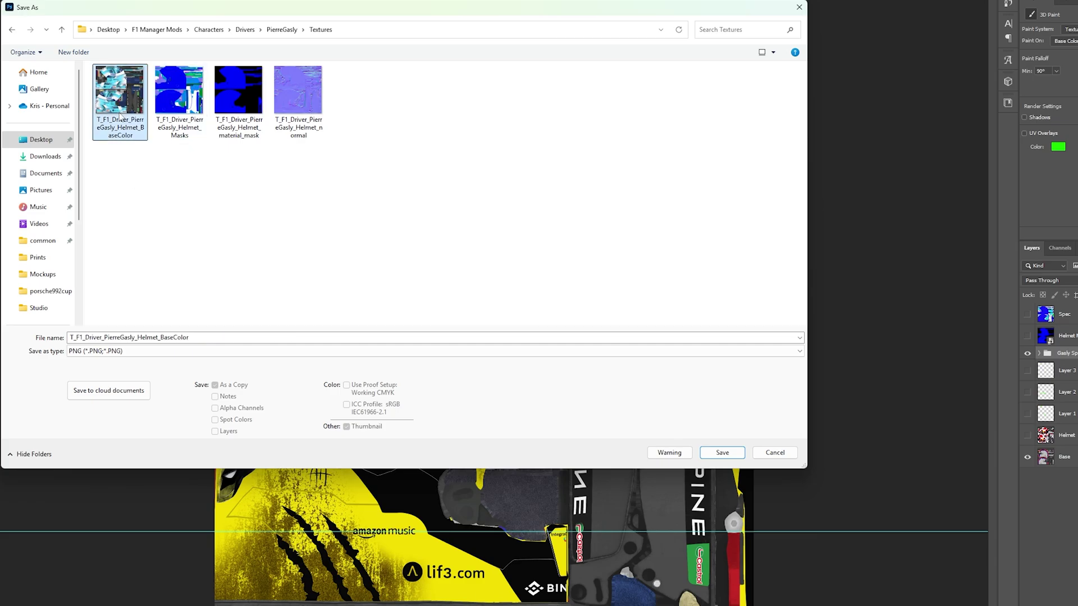
left_click(113, 351)
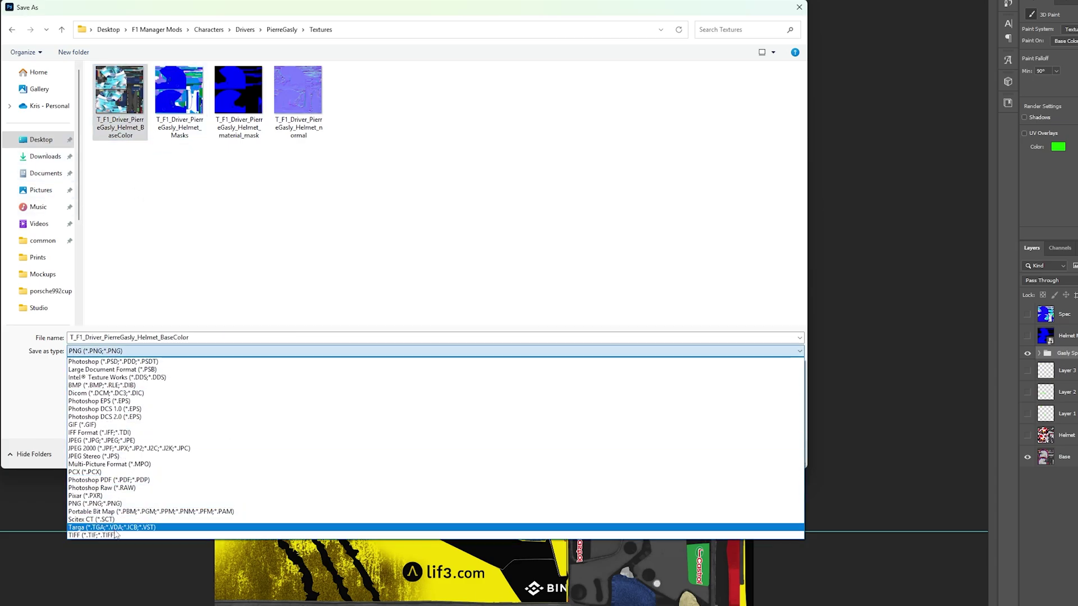
left_click(112, 528)
left_click(40, 140)
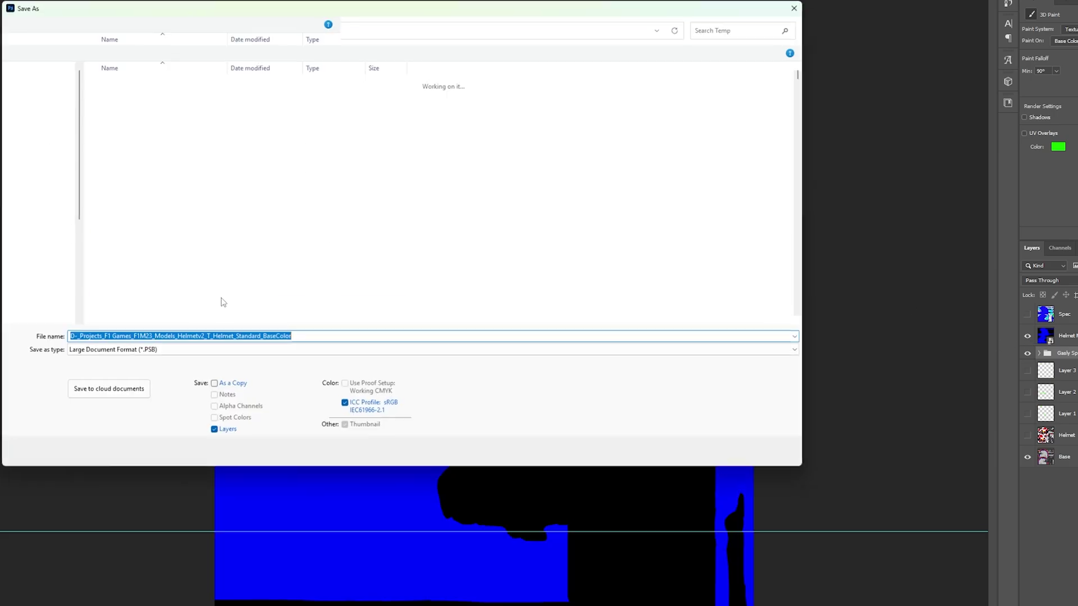
- Save the material mask texture as a Targa file on the Desktop
double_click(149, 277)
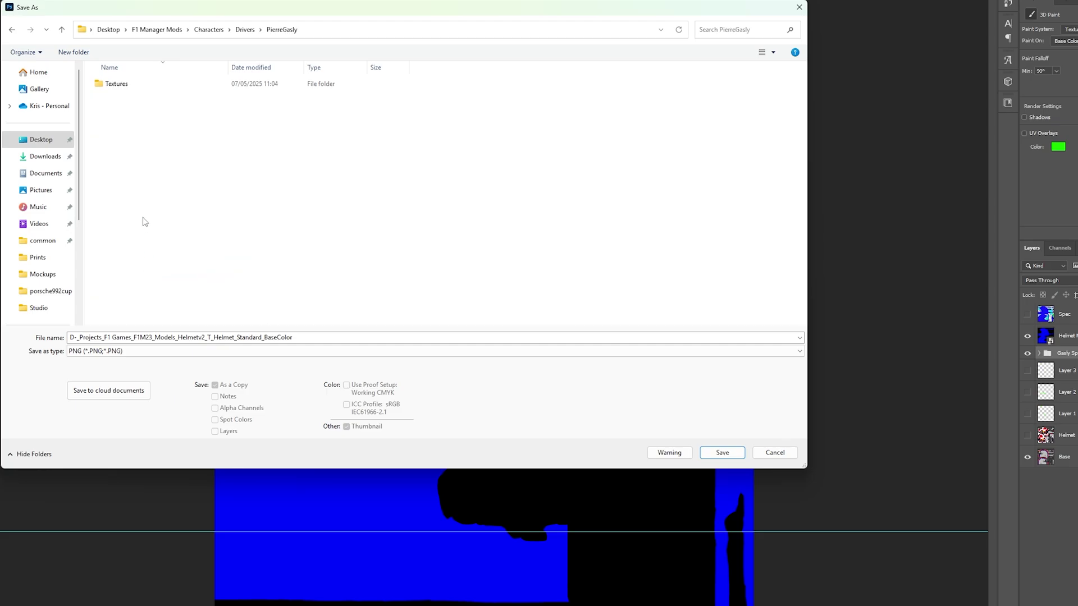
double_click(125, 88)
left_click(239, 95)
left_click(168, 351)
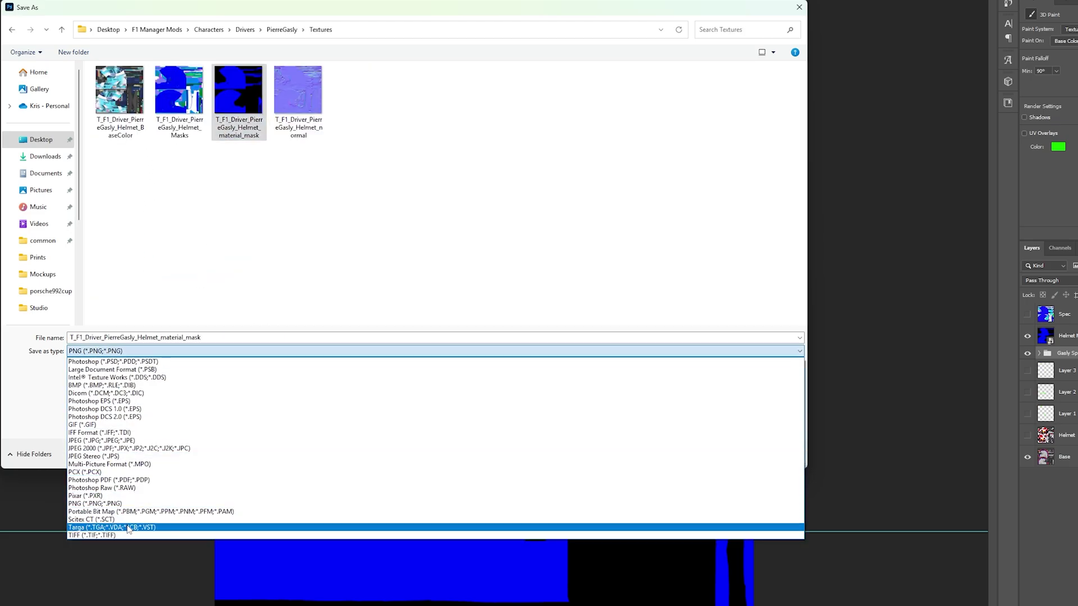
left_click(128, 528)
left_click(51, 146)
left_click(711, 453)
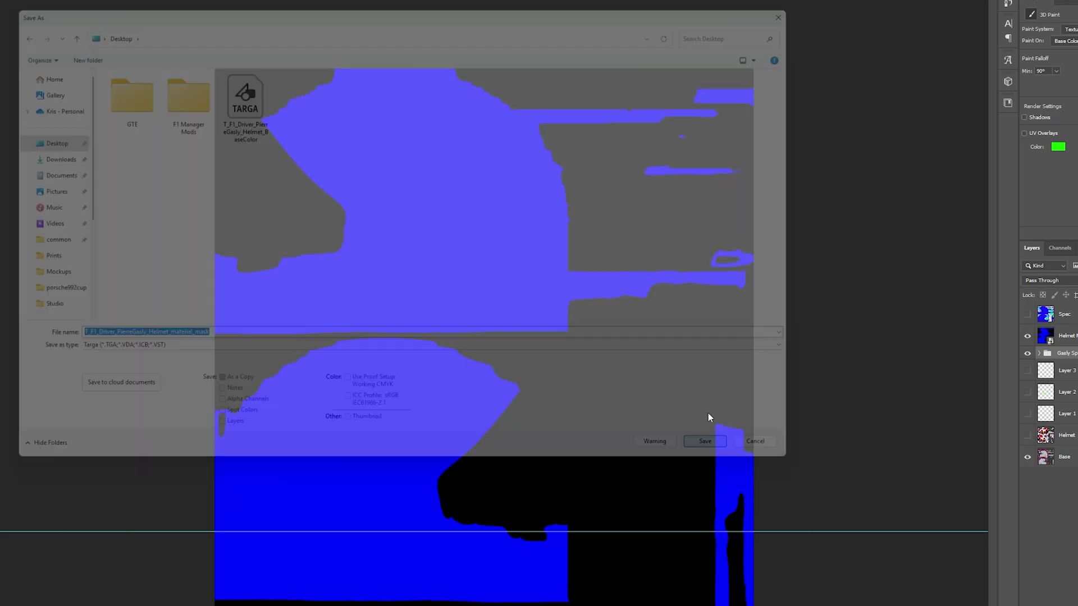
left_click(667, 196)
- Show the Spec layer and start saving the Masks texture as Targa
left_click(1027, 314)
key("ctrl+shift+s")
left_click(168, 351)
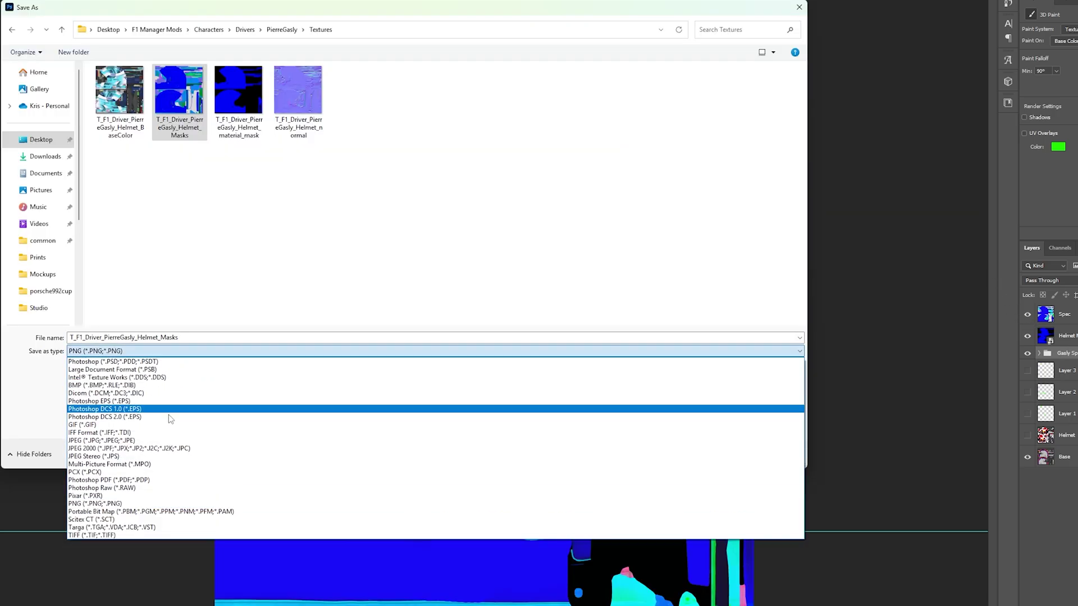
left_click(128, 527)
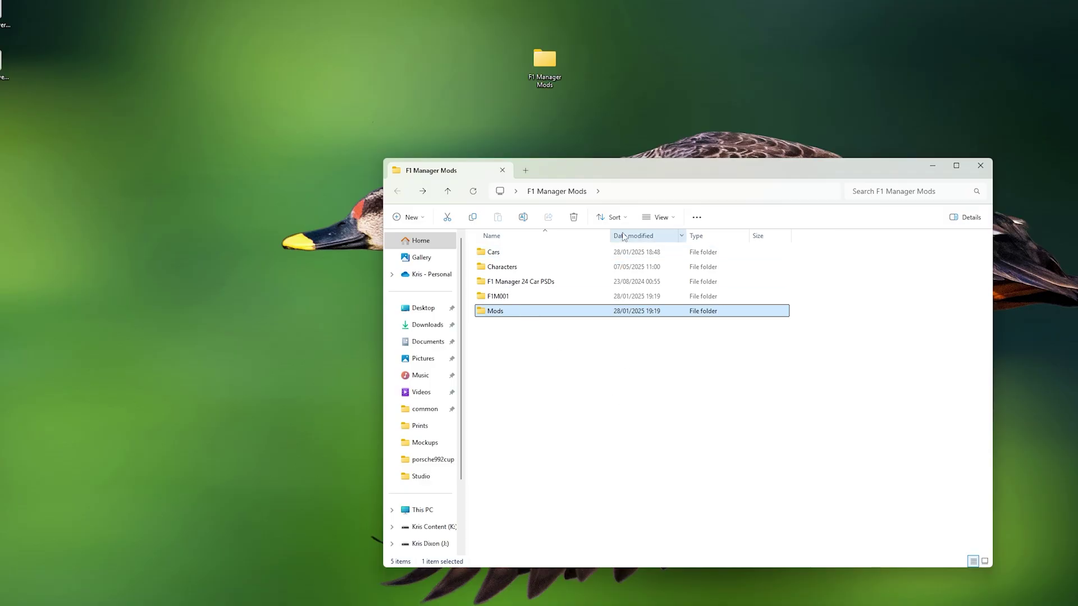
- Create a new folder named 'Driver Helmet Mock' inside the Mods folder
left_click_drag(607, 177, 647, 150)
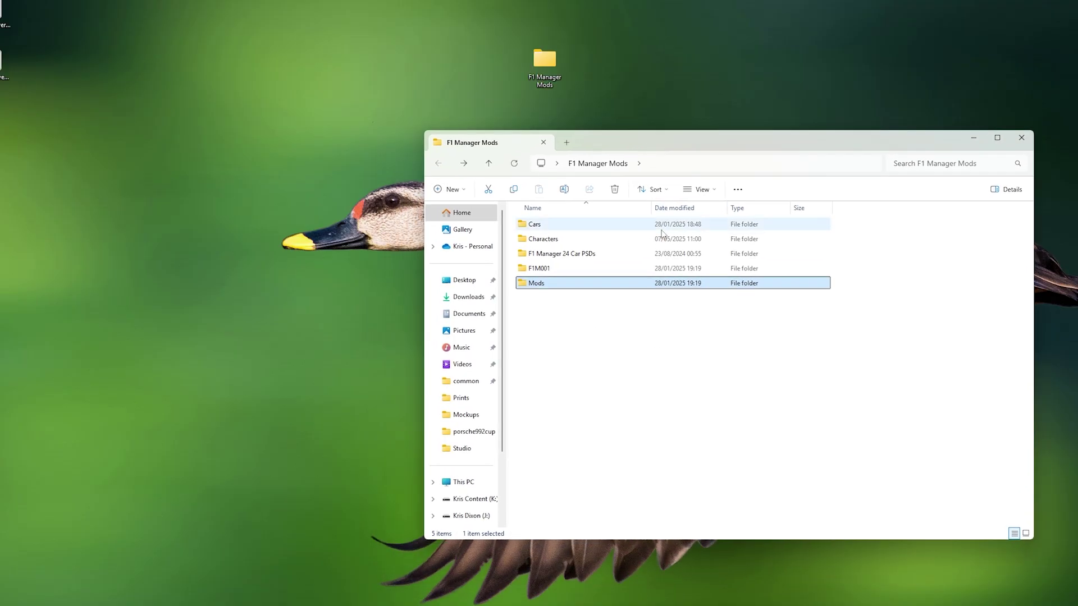
double_click(588, 291)
right_click(631, 345)
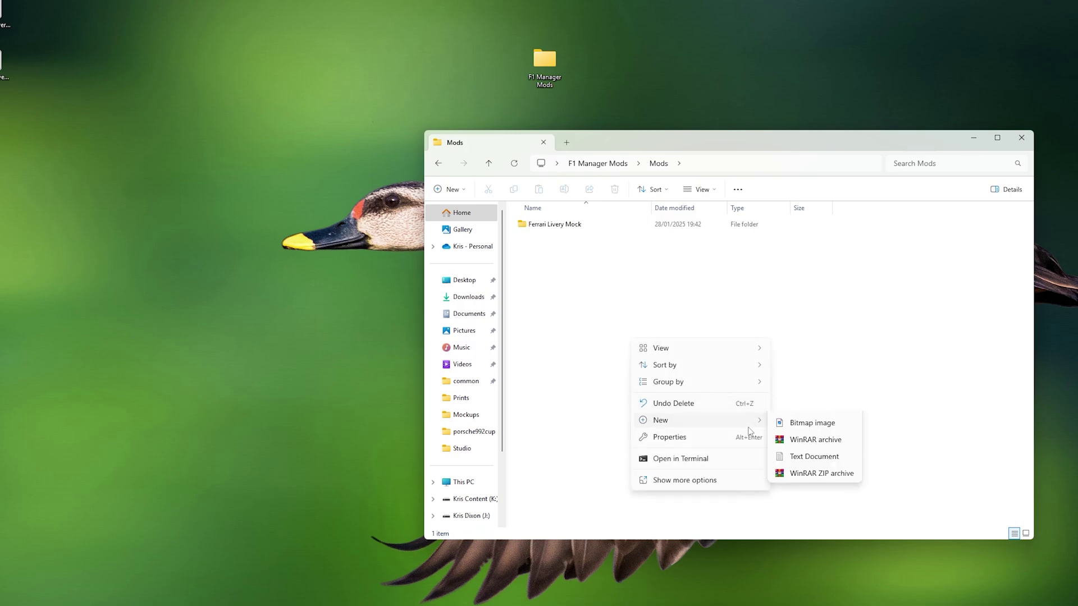
left_click(771, 416)
type("Dri")
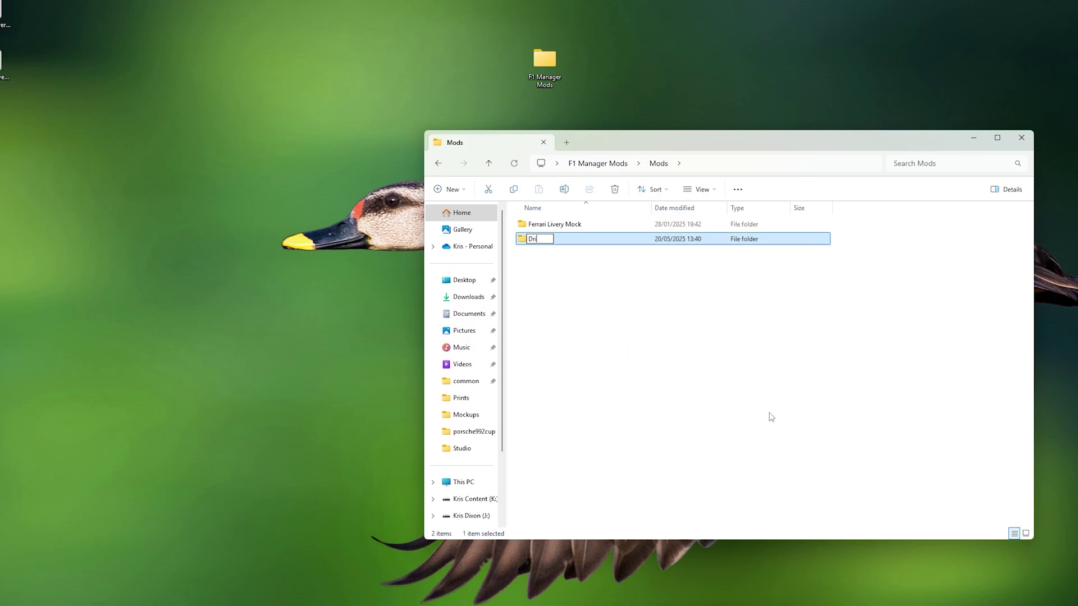
type("ver Helmet Mock")
key("Return")
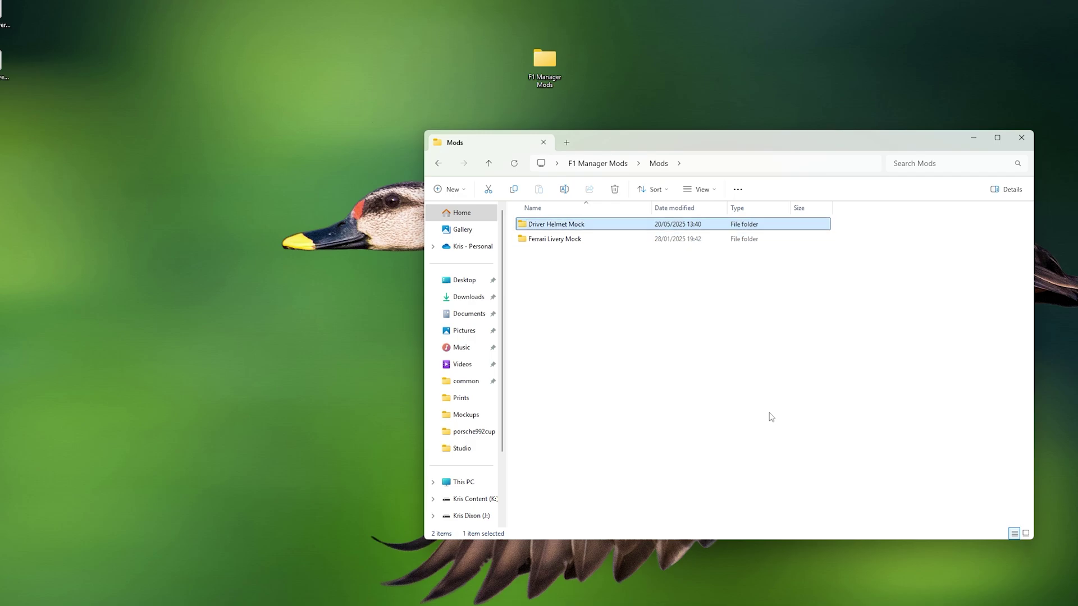
- Go up to F1 Manager Mods and open Characters > Drivers
left_click(604, 158)
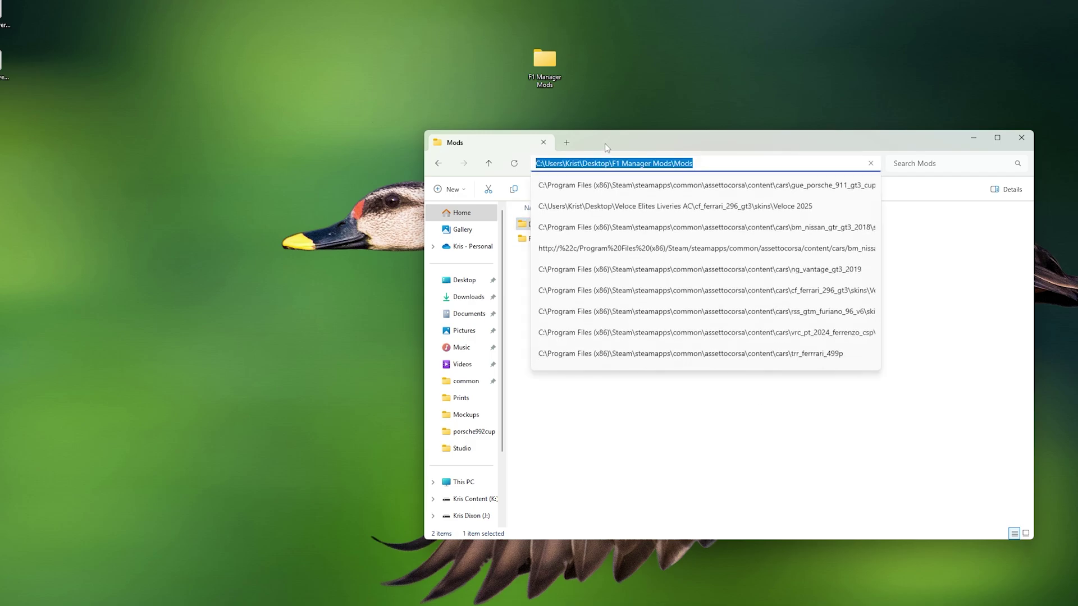
key("alt+Up")
left_click_drag(618, 145, 764, 17)
double_click(716, 108)
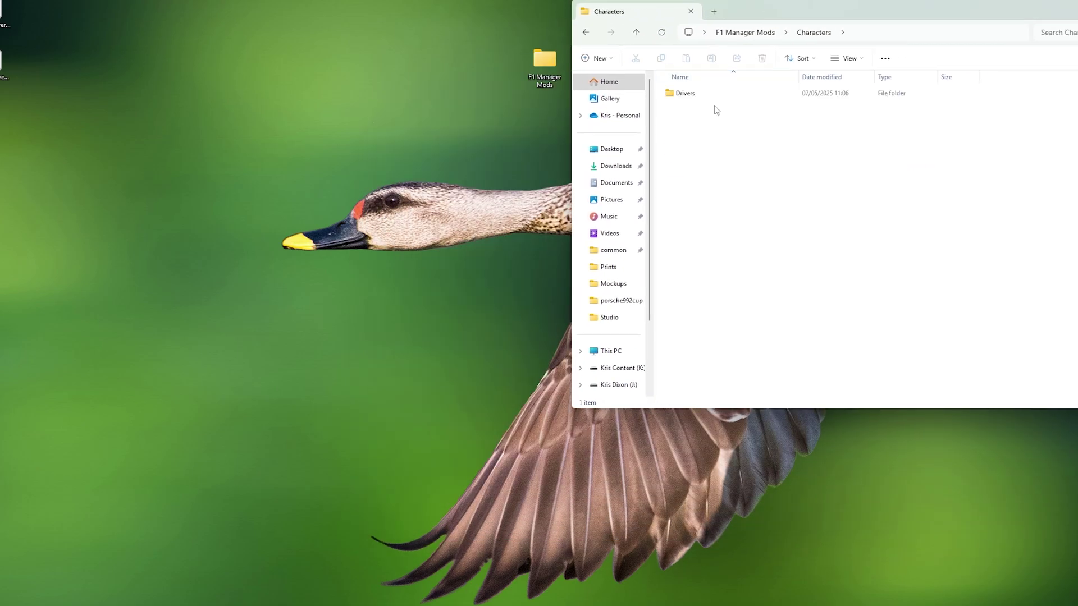
double_click(690, 94)
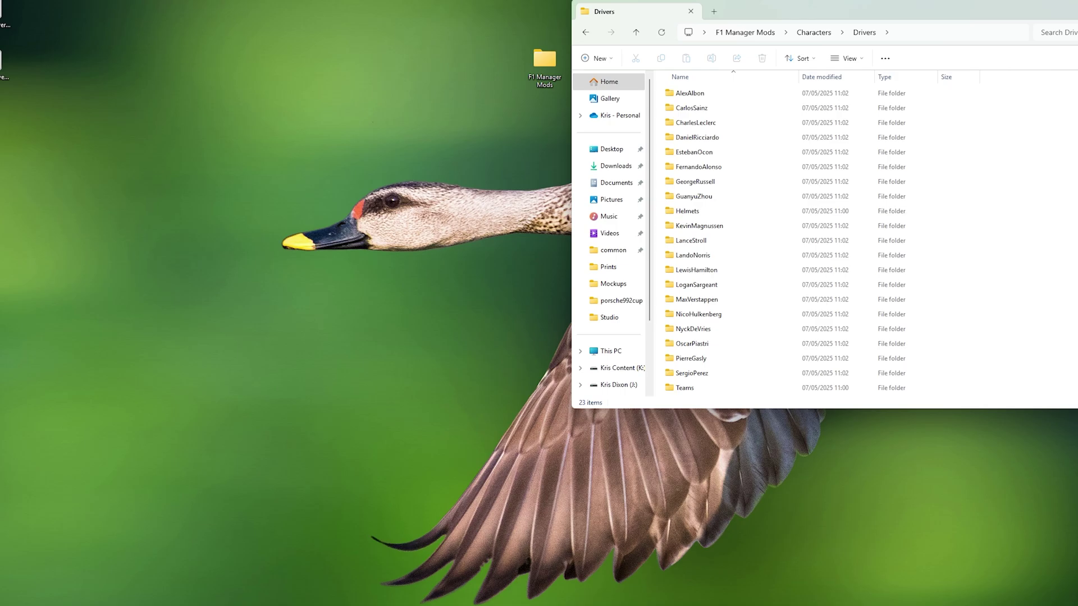
key("super")
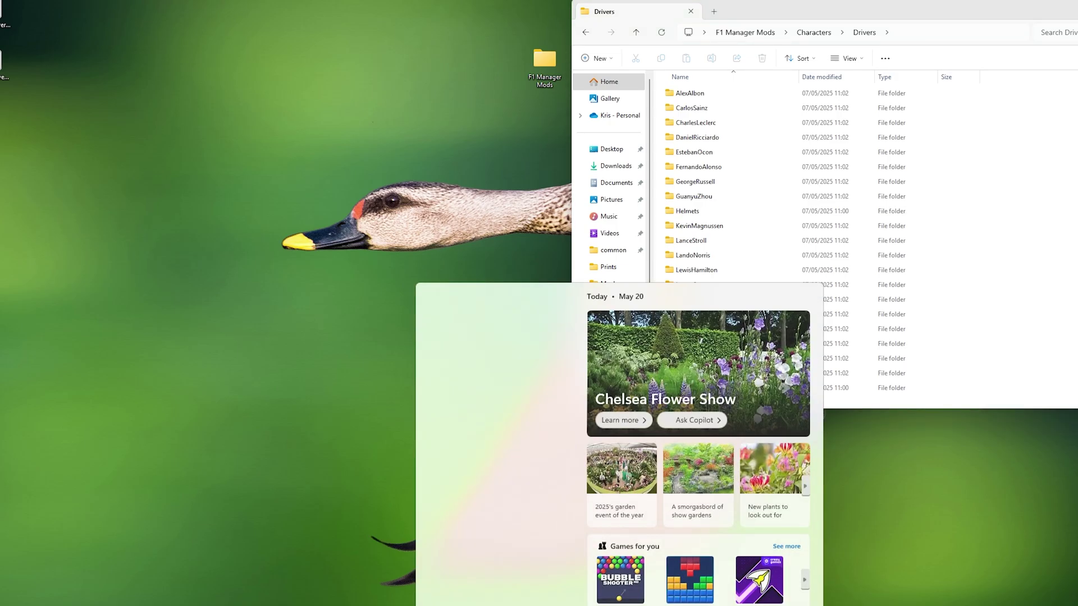
- Launch the F1M001 project from the Epic Games Launcher and view its Content folder
left_click(466, 373)
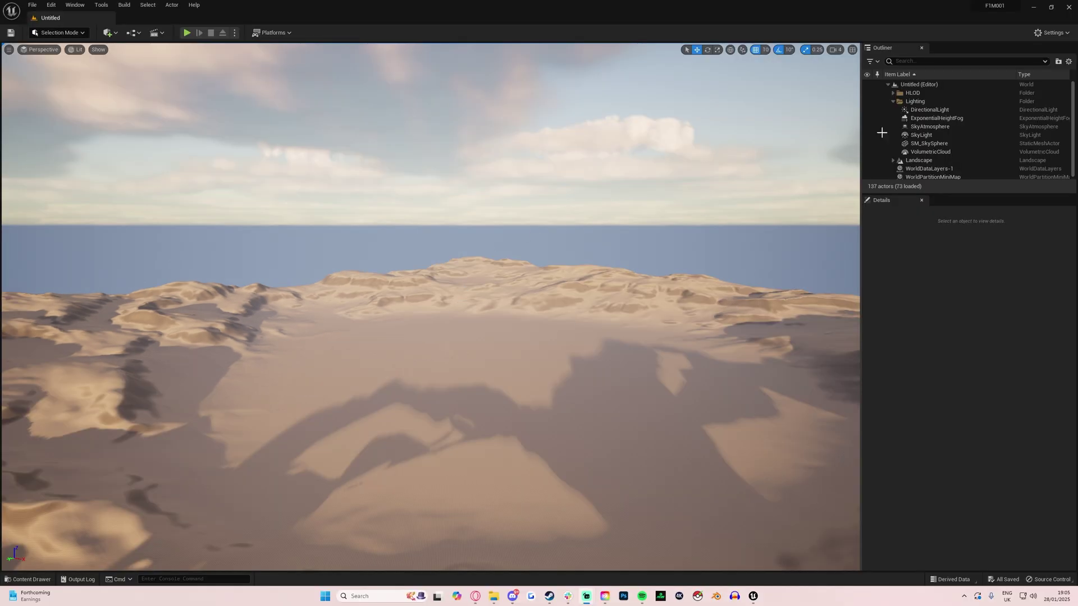
left_click(52, 579)
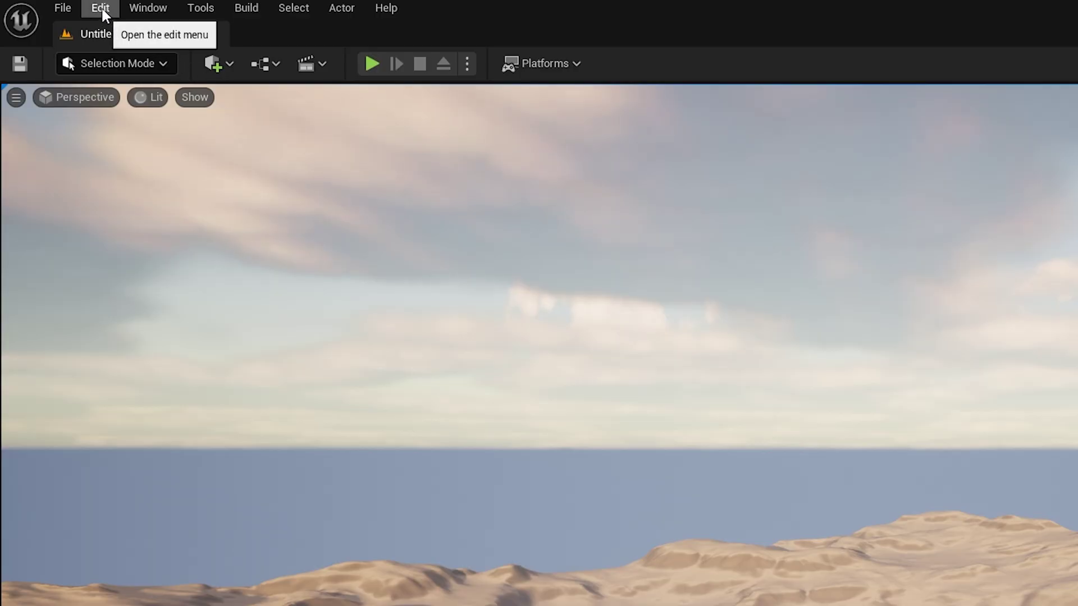
- Search Editor Preferences for 'allow' and tick Allow ChunkID Assignments
left_click(101, 8)
left_click(187, 237)
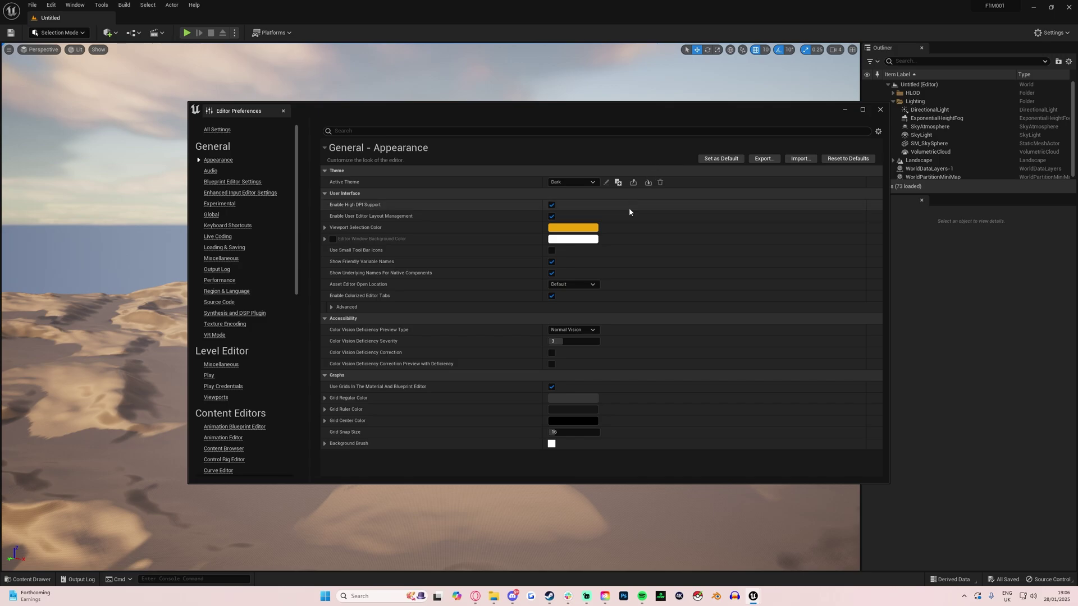
left_click(415, 131)
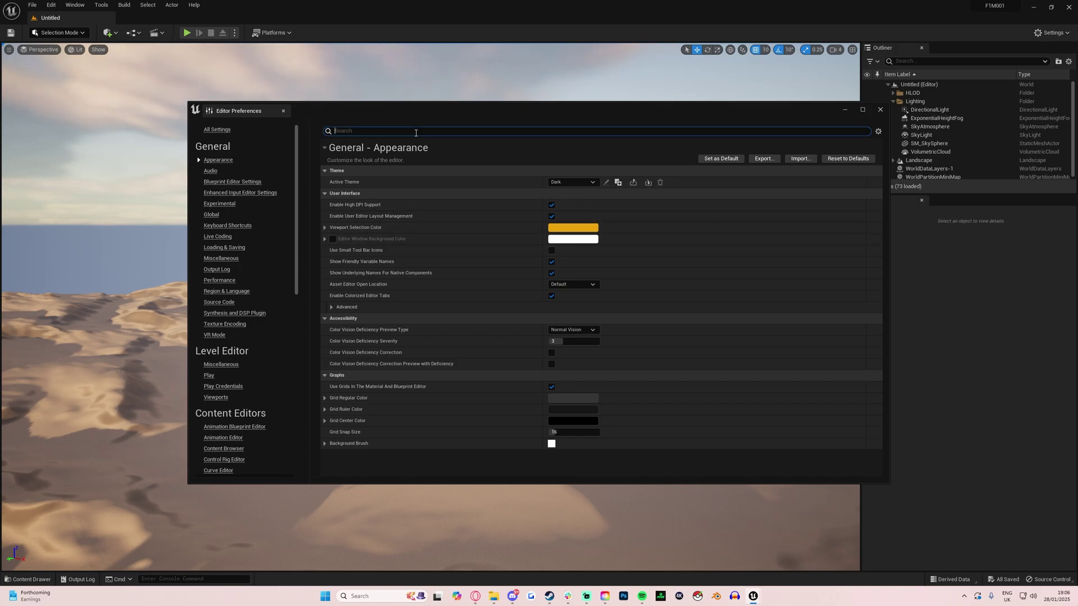
type("allow")
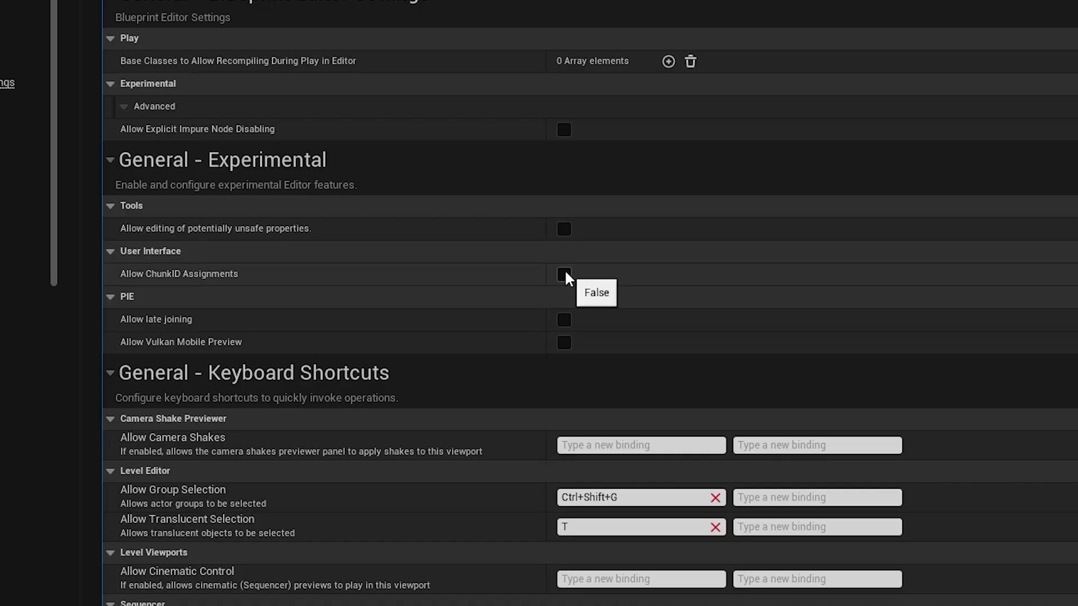
left_click(564, 275)
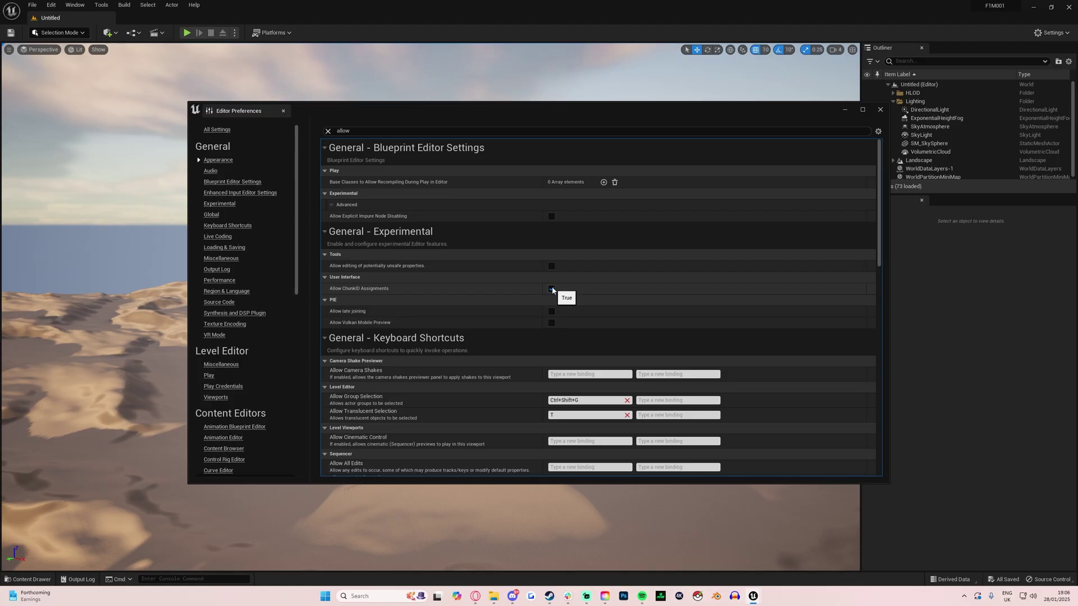
left_click(881, 110)
- In Project Settings, look up the pak file settings and turn on Generate Chunks
left_click(50, 5)
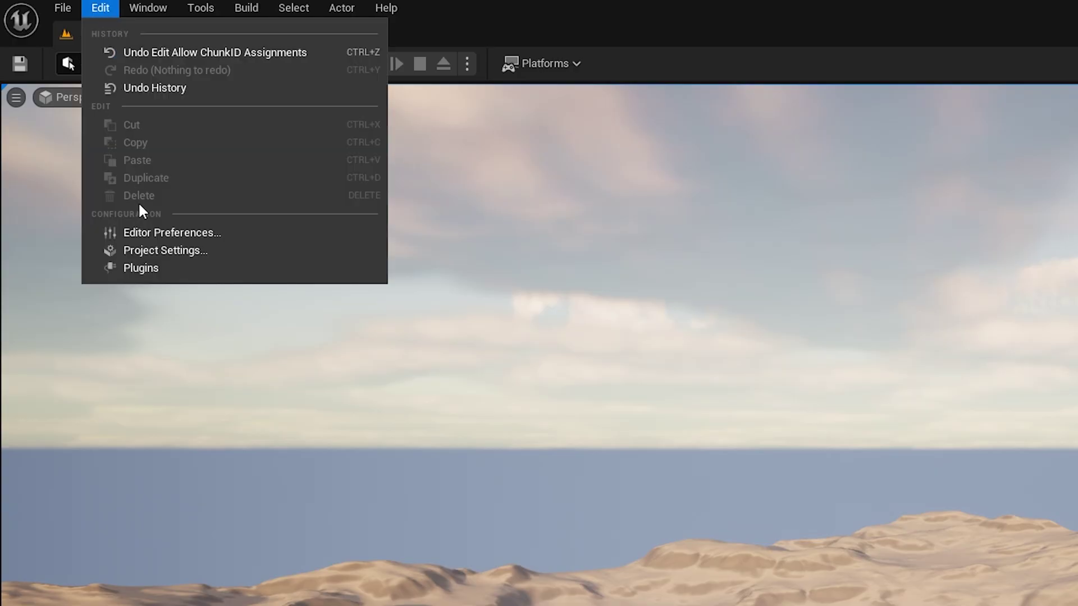
left_click(151, 251)
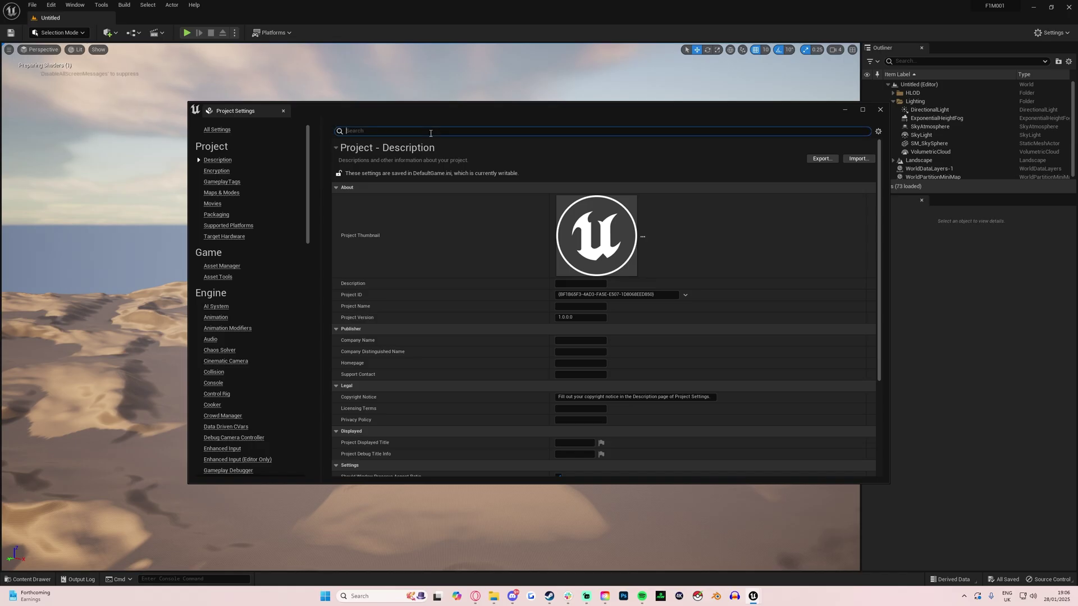
type("use pak")
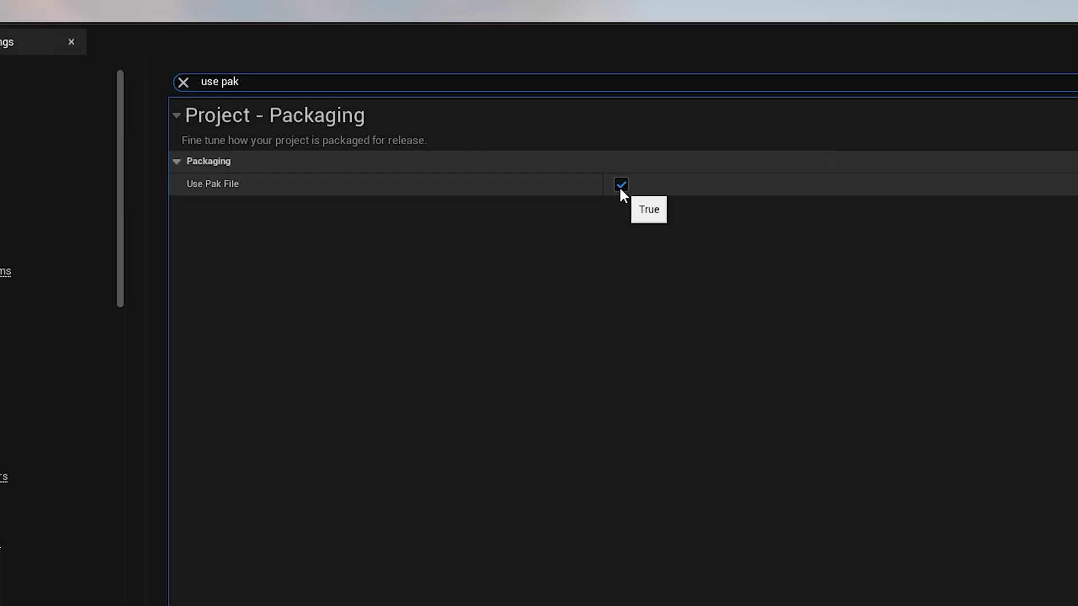
key("ctrl+a")
key("BackSpace")
type("io")
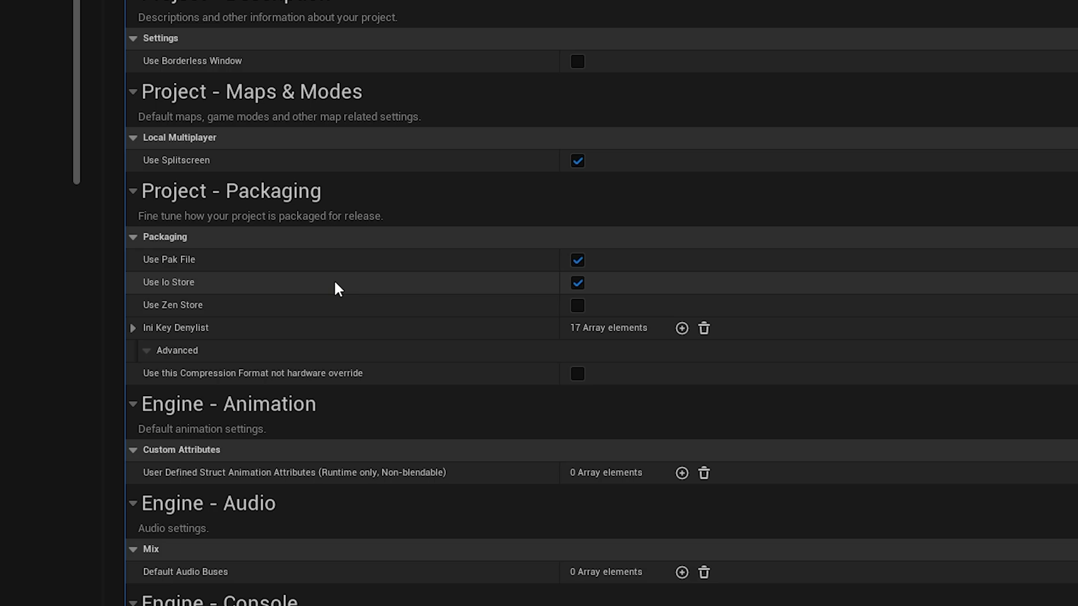
key("BackSpace")
key("BackSpace")
type("generate")
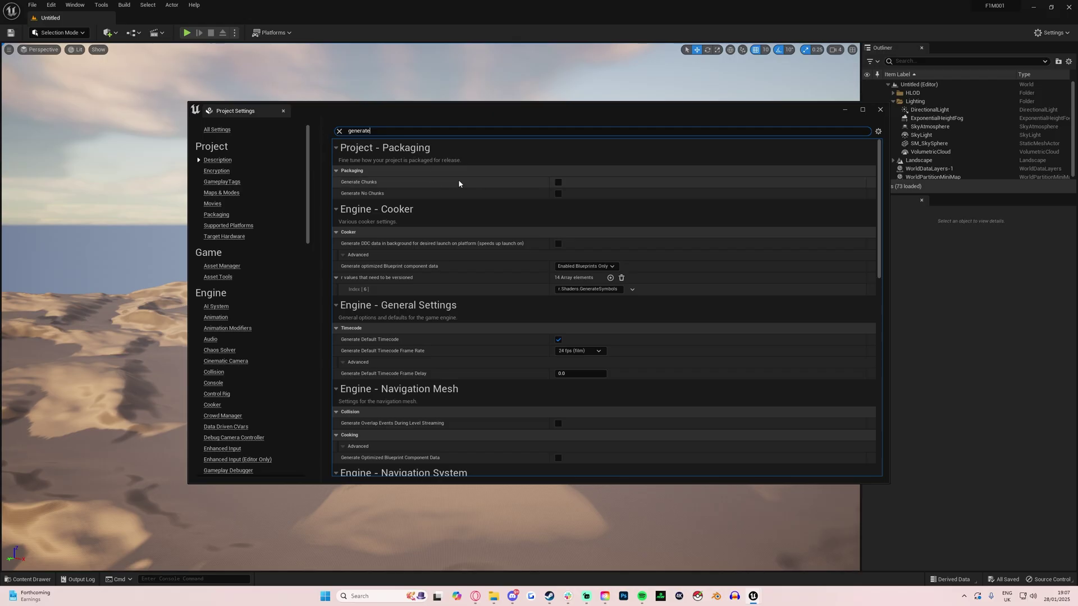
left_click(558, 183)
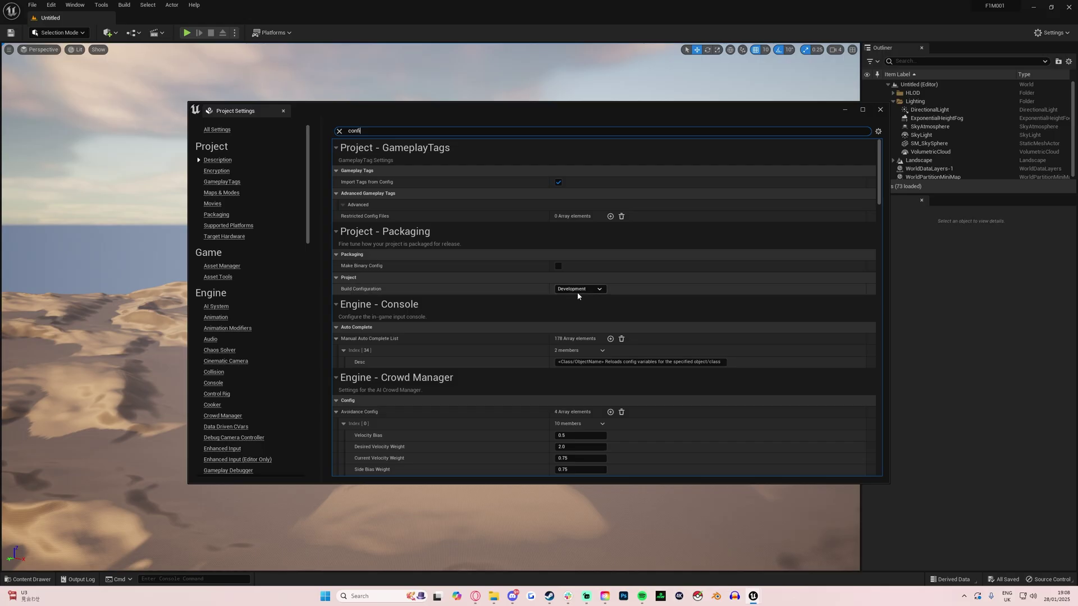
- Set Build Configuration to Shipping and enable cooking everything in the Content directory
left_click(576, 290)
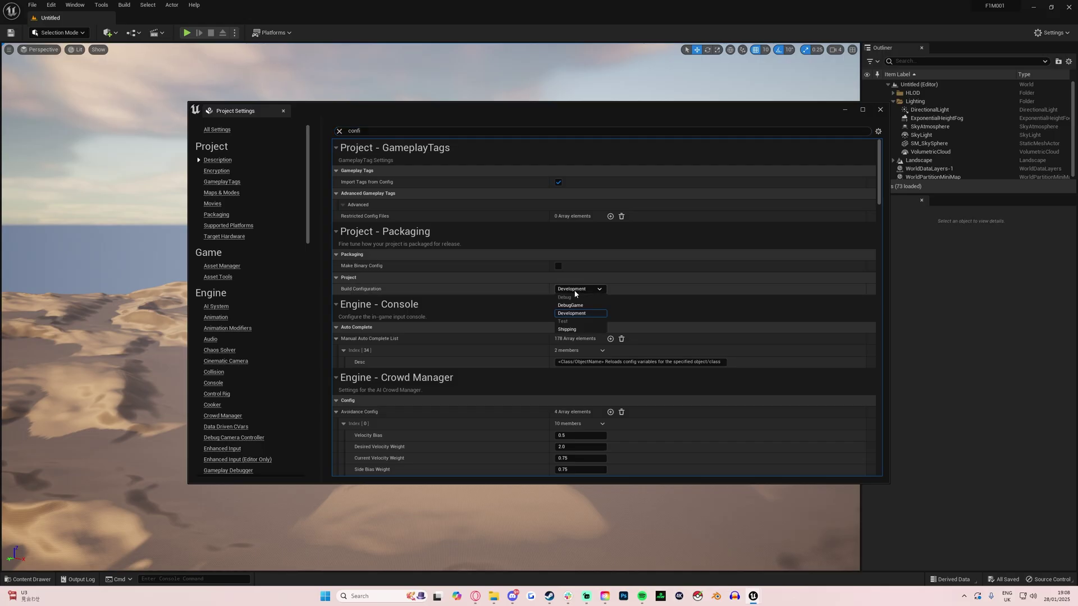
left_click(579, 330)
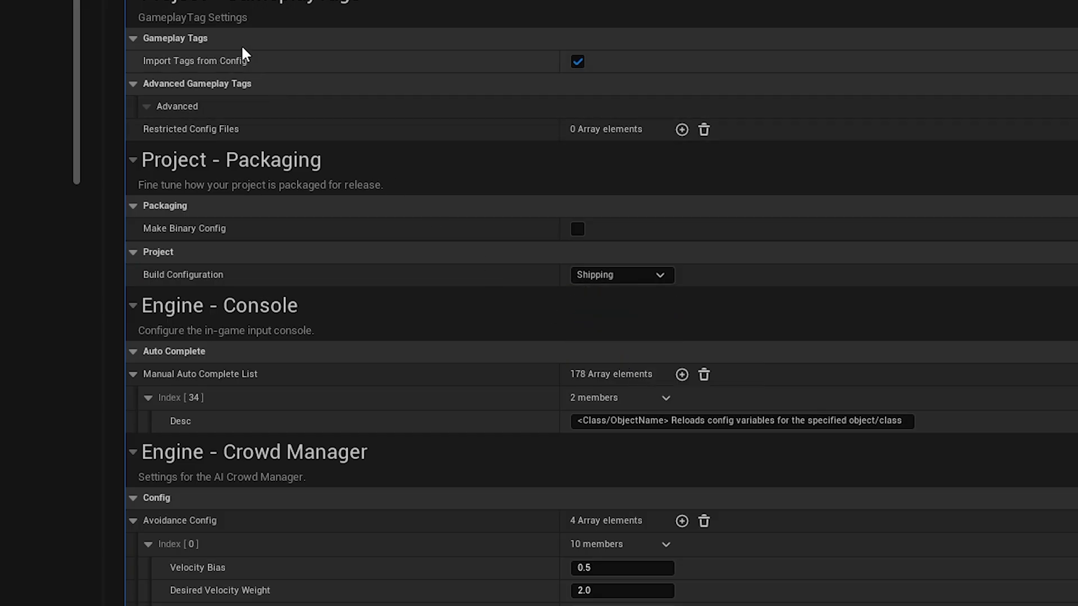
left_click(369, 134)
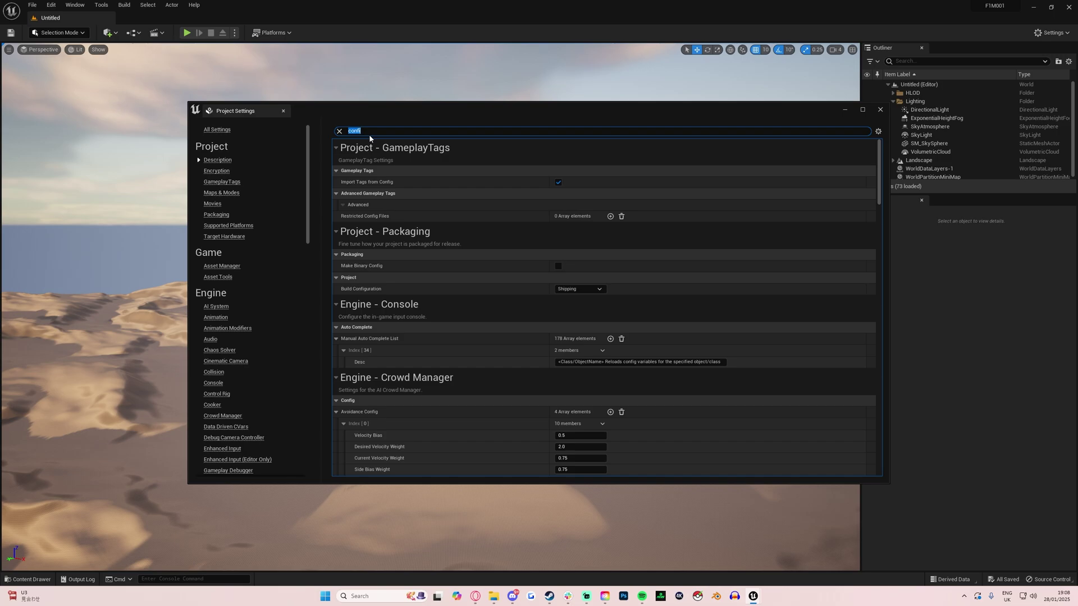
type("cook")
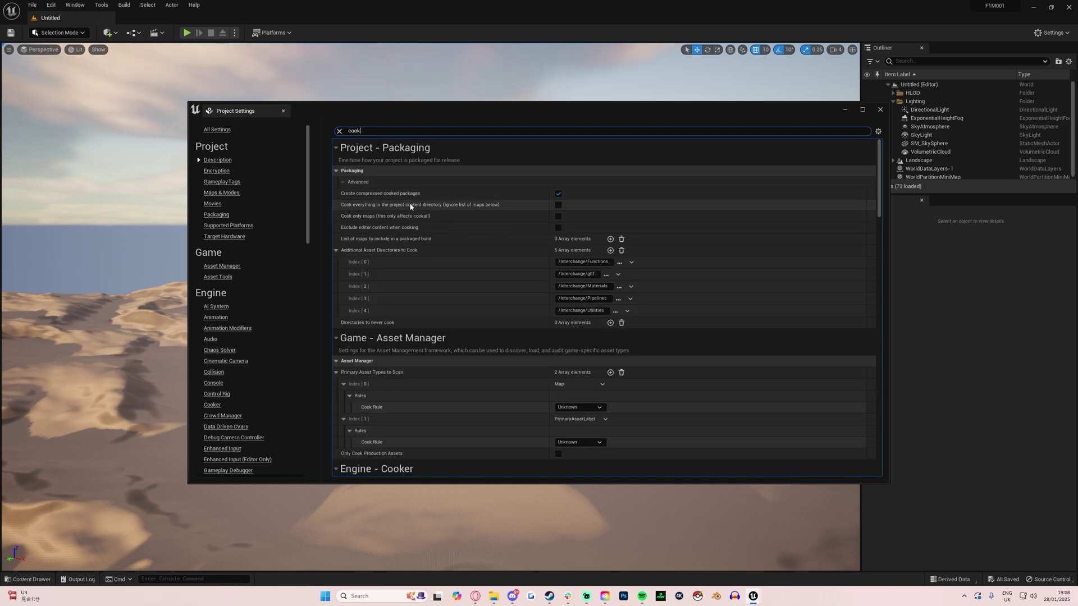
left_click(558, 205)
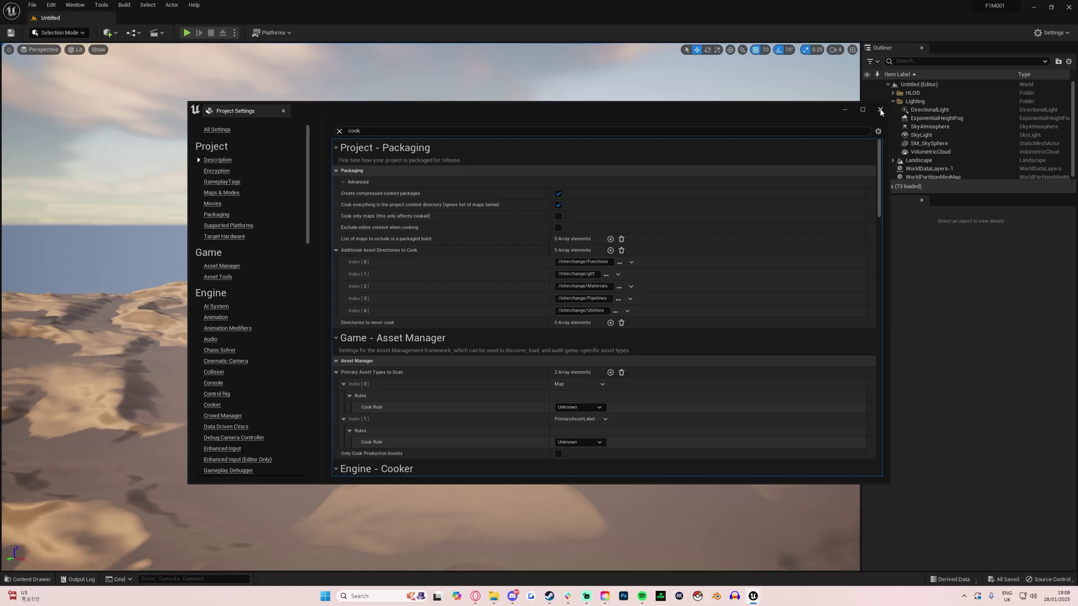
- Browse the existing Cars > TeamCars > TeamCars2024 > Ferrari content, then return to Content
left_click(880, 109)
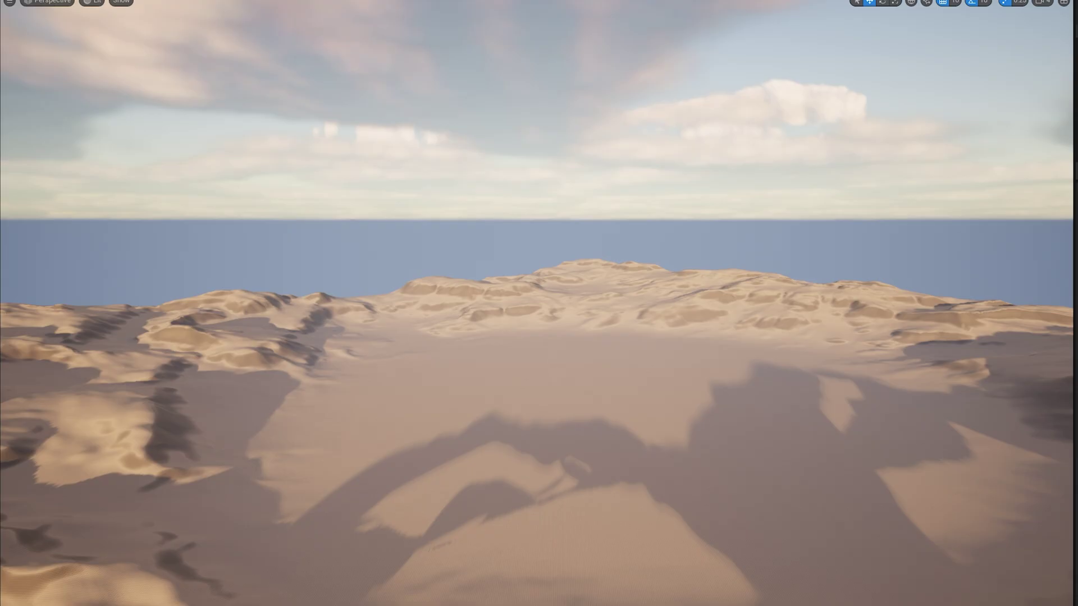
key("ctrl+space")
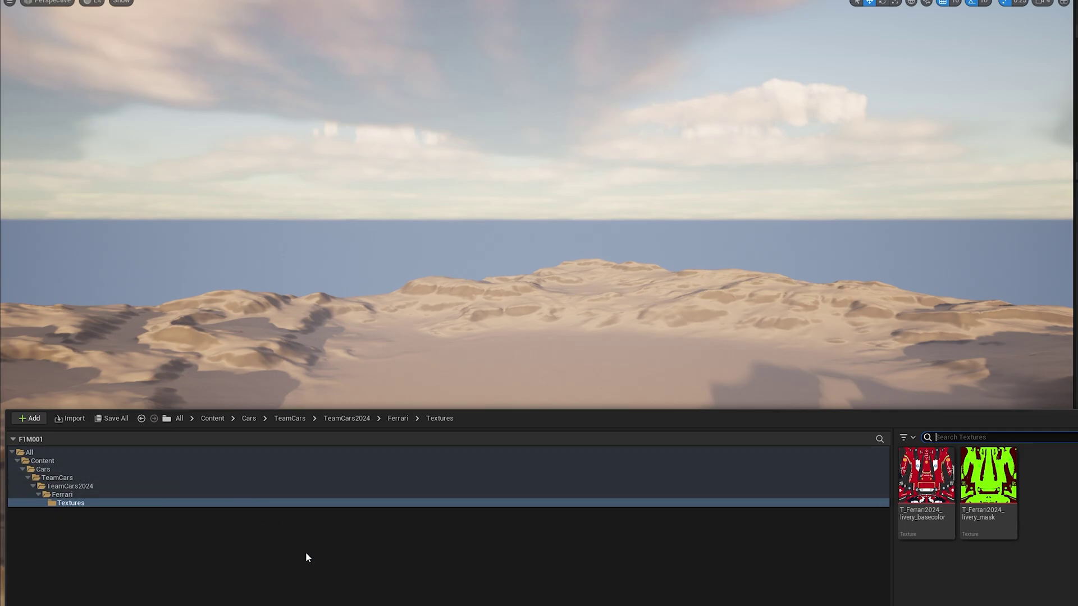
key("alt+Tab")
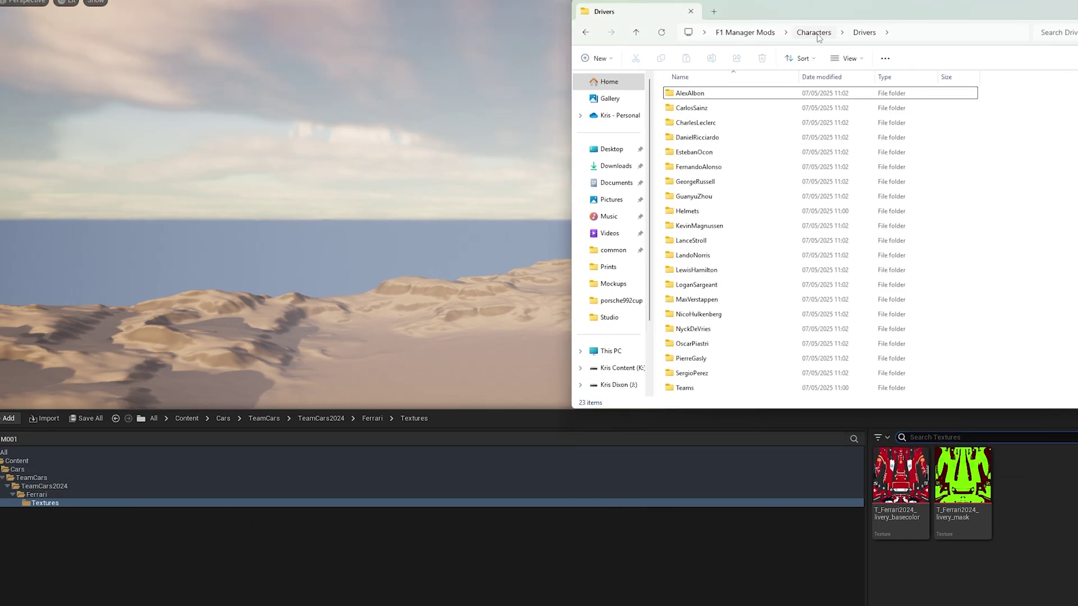
left_click(752, 33)
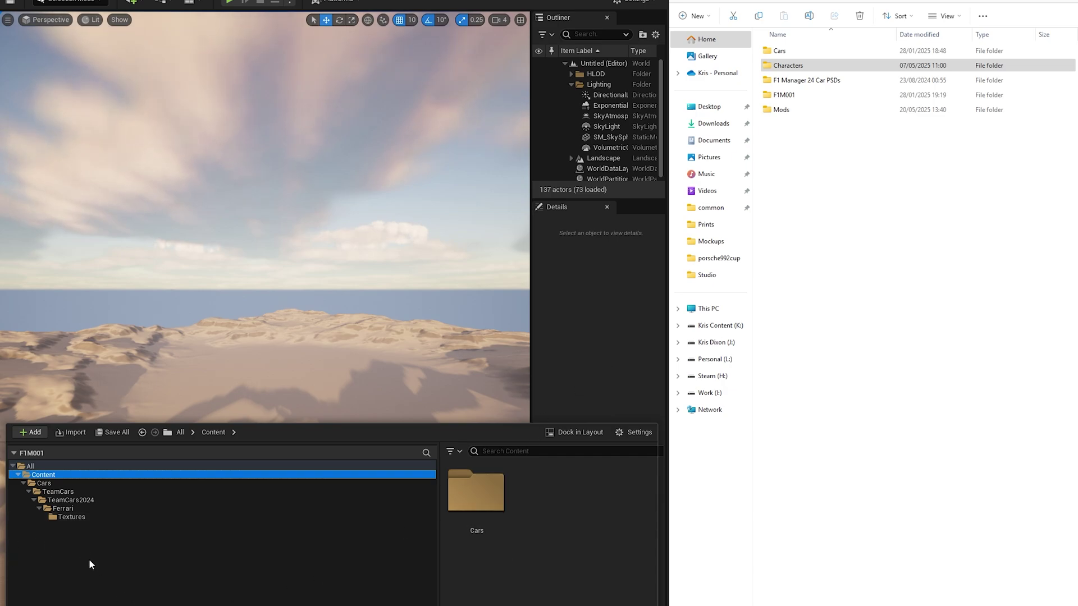
left_click(73, 483)
left_click(77, 492)
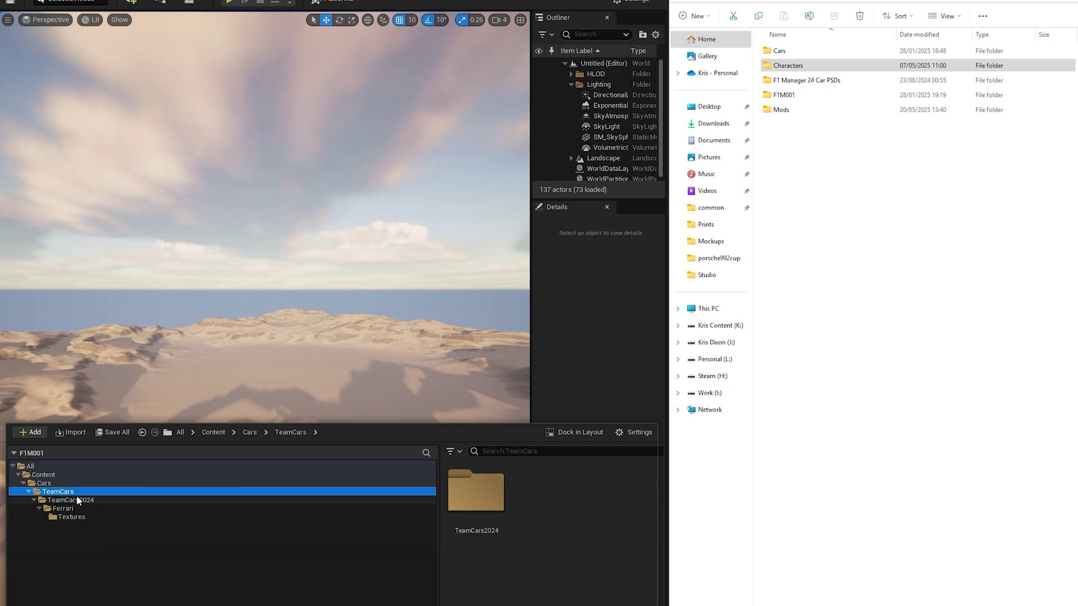
left_click(79, 500)
left_click(85, 508)
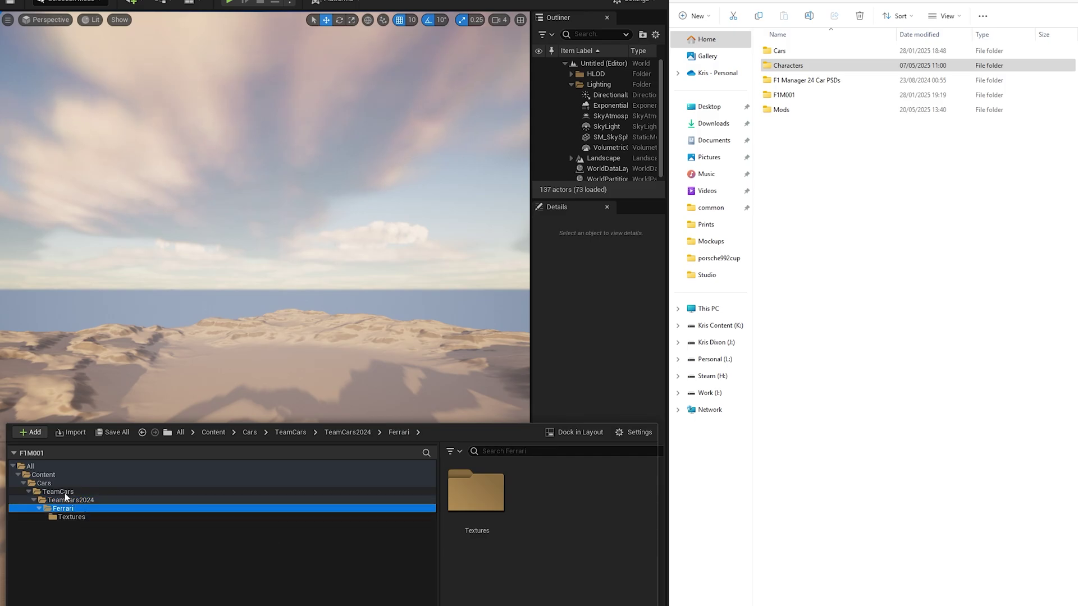
left_click(43, 483)
left_click(43, 475)
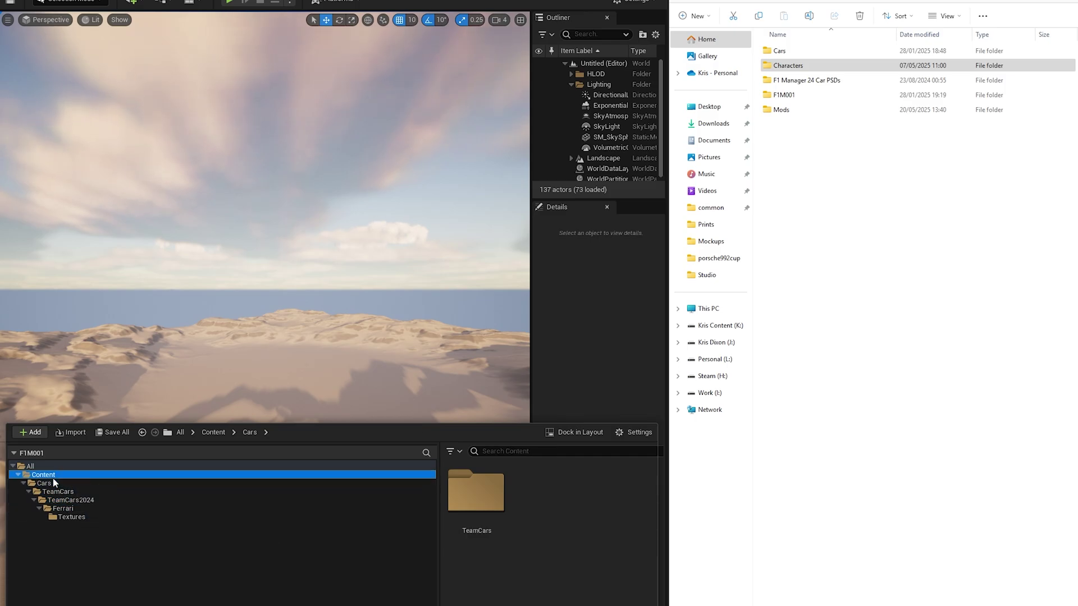
- Create a Characters folder in Content and delete the Cars folder
right_click(515, 589)
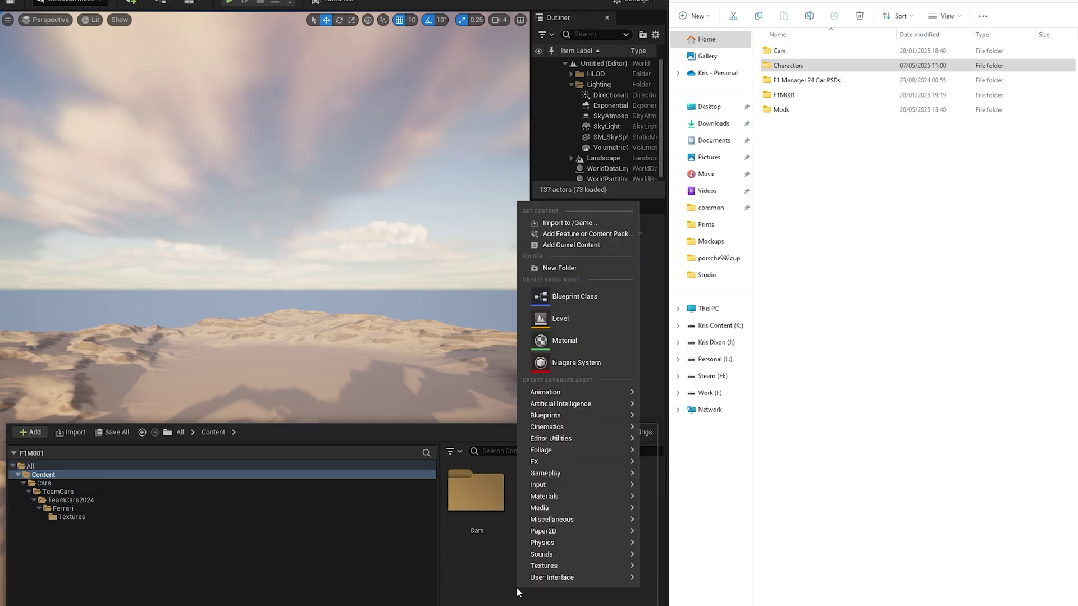
left_click(577, 268)
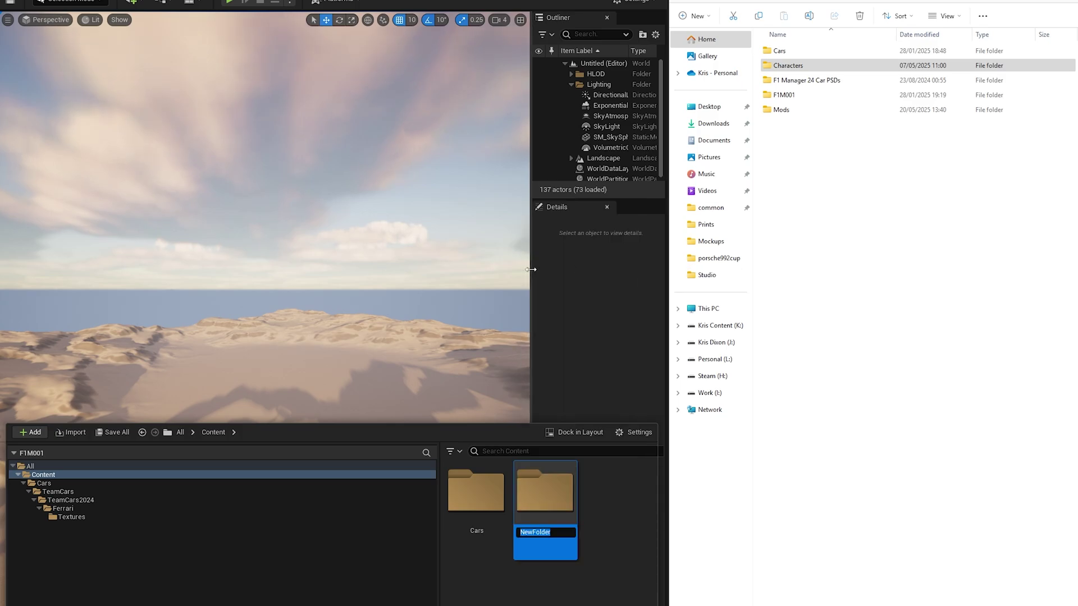
type("Characters")
left_click(483, 492)
key("Delete")
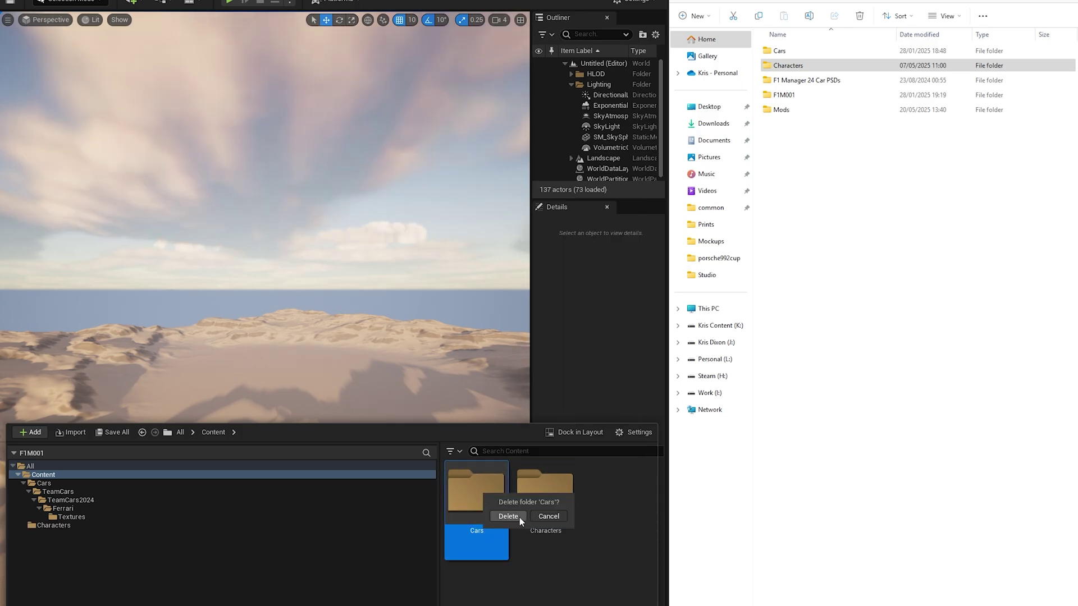
left_click(508, 517)
- Open Characters > Drivers in both the Content Browser and File Explorer
double_click(466, 498)
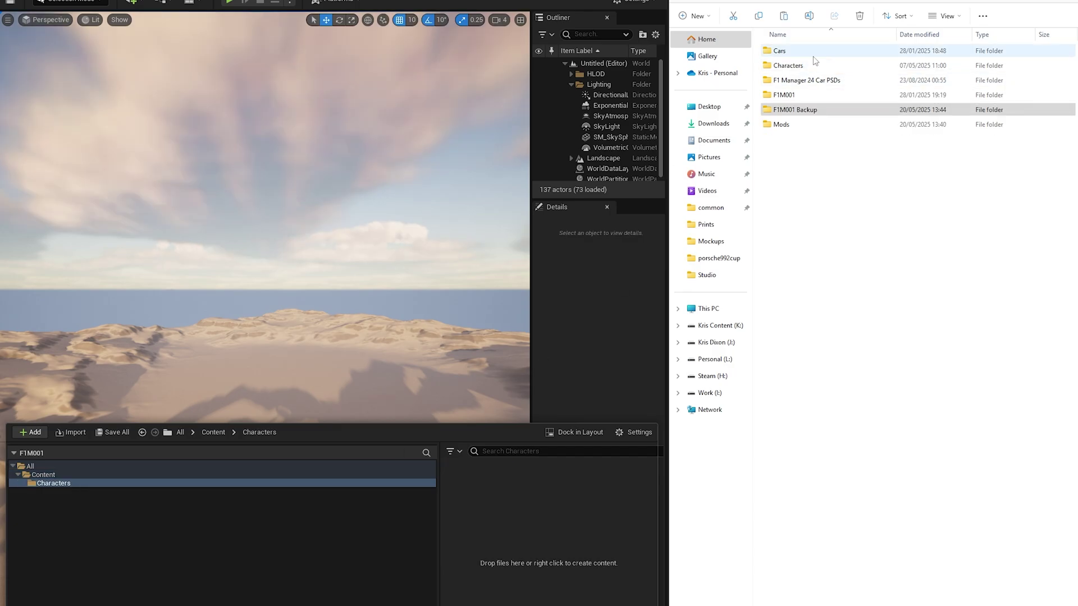
double_click(817, 65)
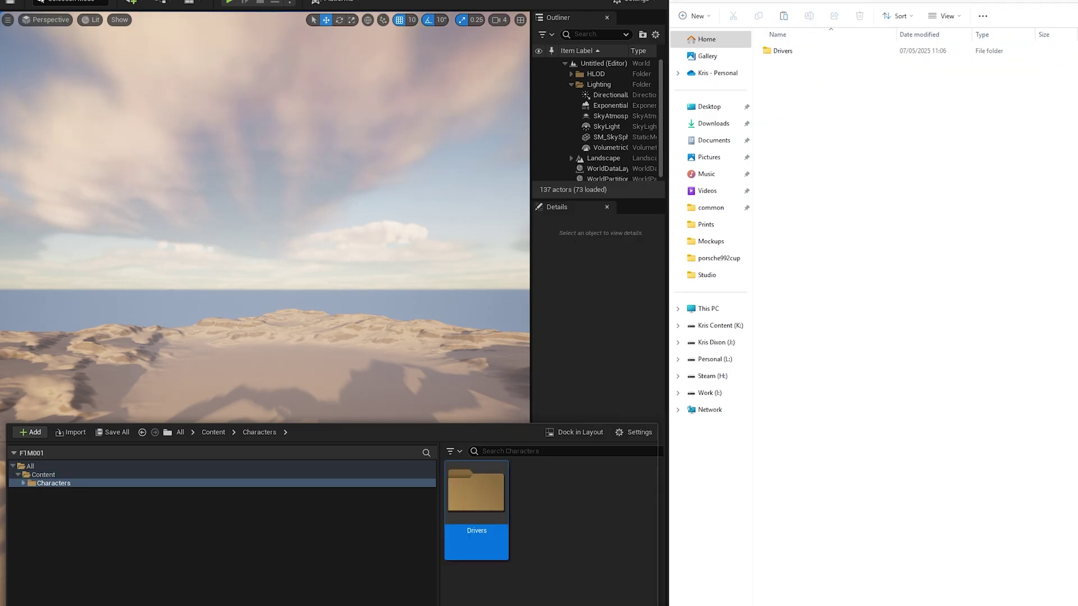
double_click(466, 496)
double_click(821, 52)
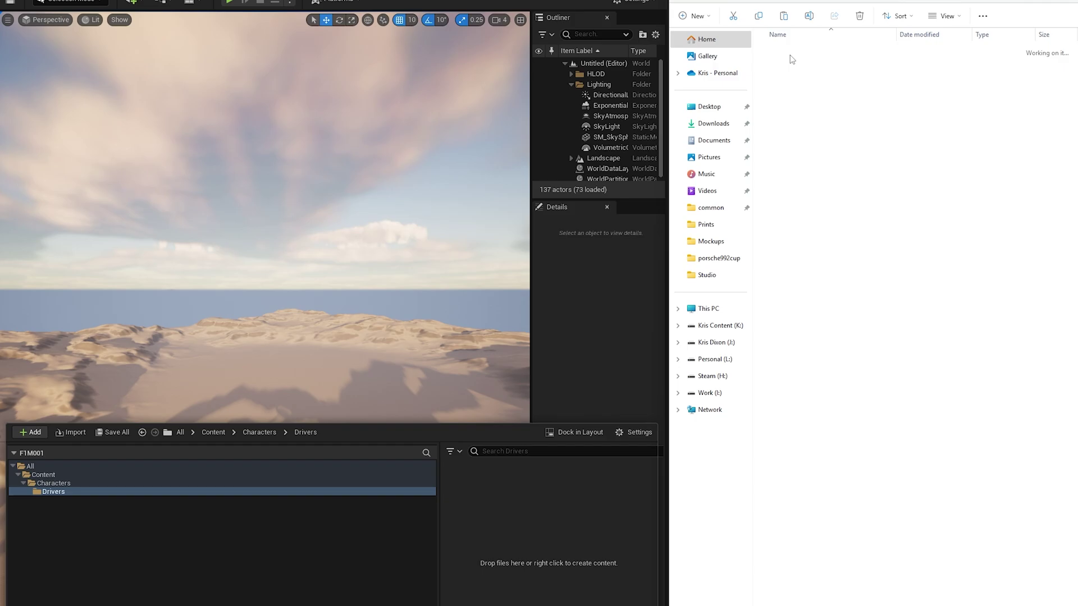
- Create a PierreGasly folder inside Drivers, copying its name from File Explorer
right_click(531, 537)
left_click(579, 217)
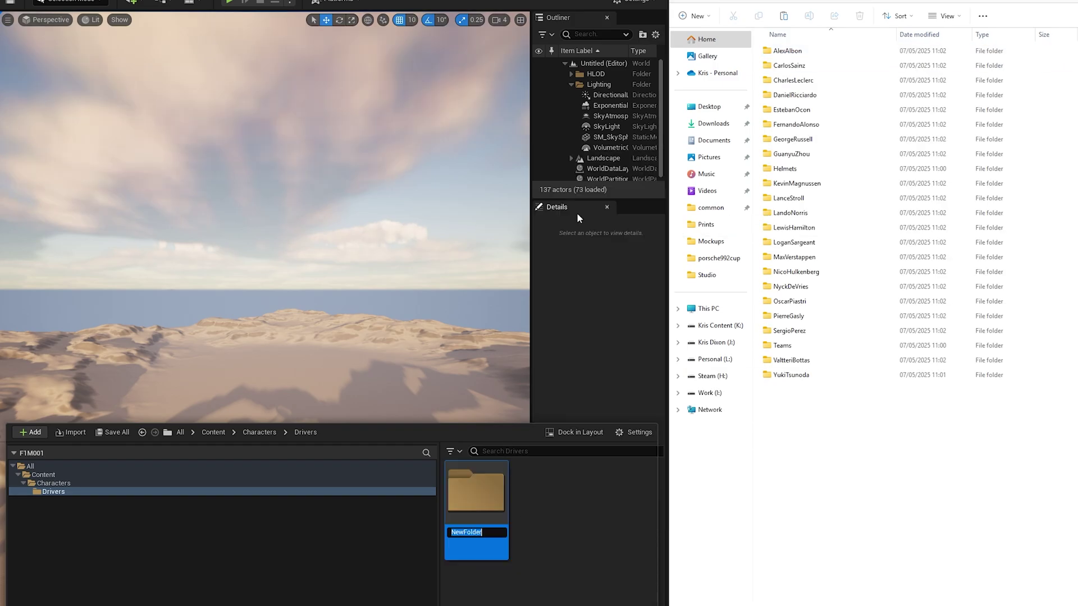
type("PierreGasly")
key("Return")
left_click(839, 316)
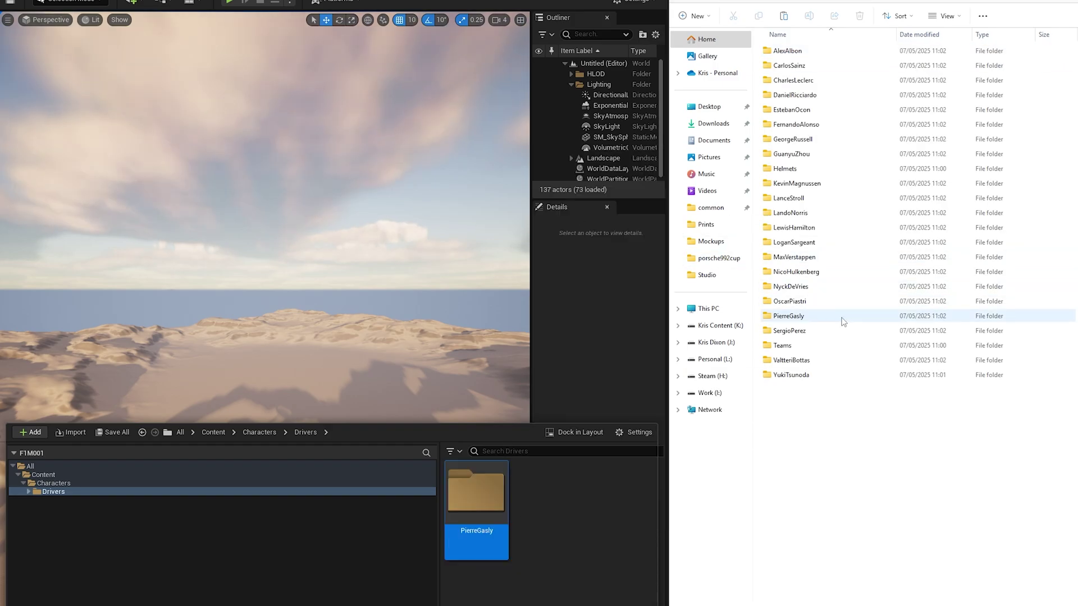
key("F2")
key("Escape")
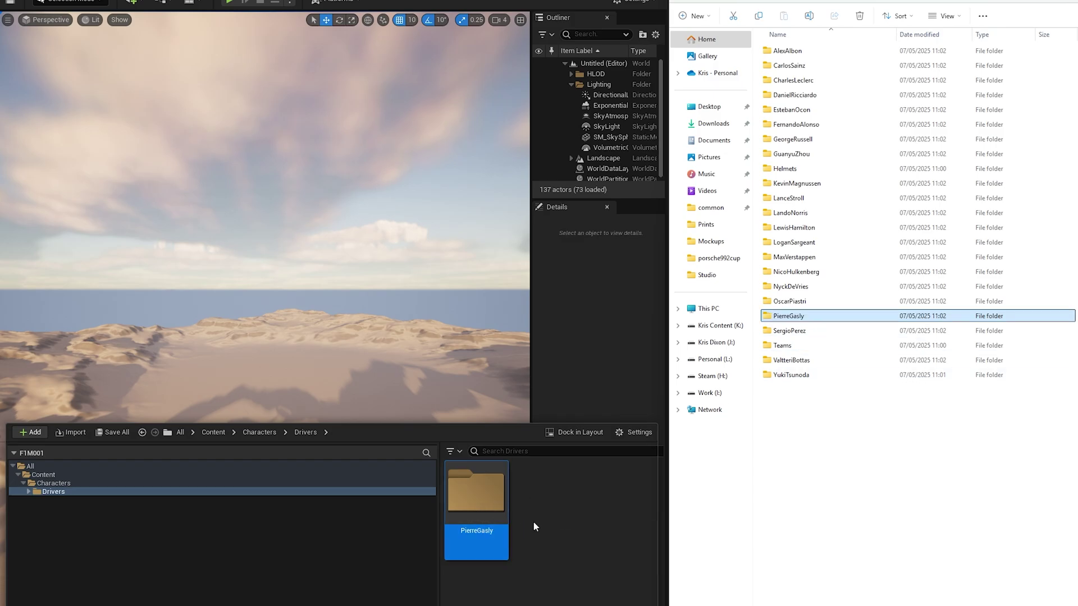
- Open PierreGasly and add a new folder named Textures inside it
double_click(483, 502)
double_click(847, 320)
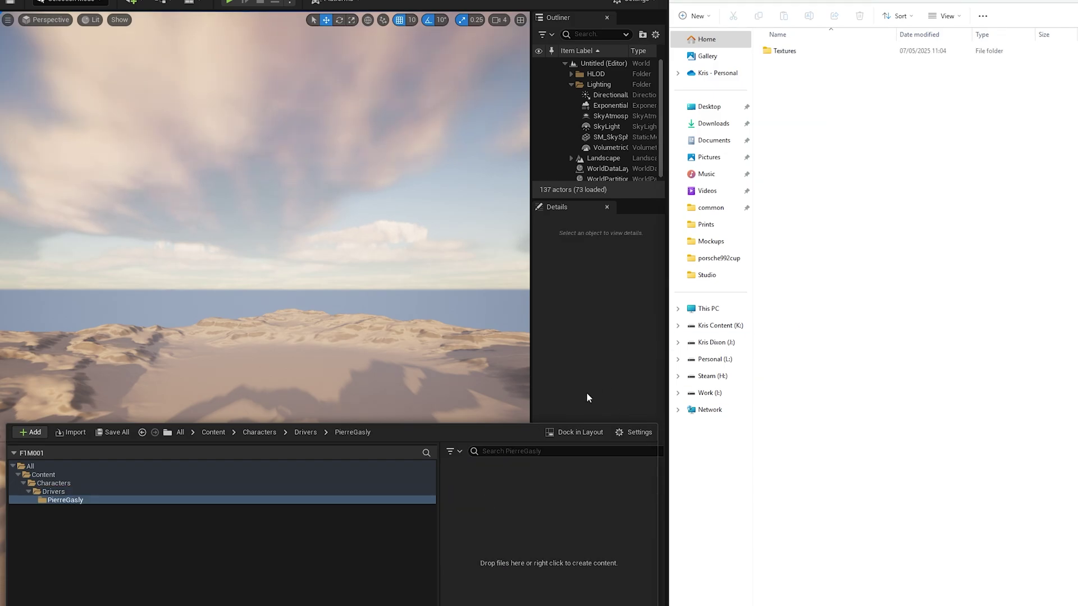
right_click(508, 560)
left_click(546, 241)
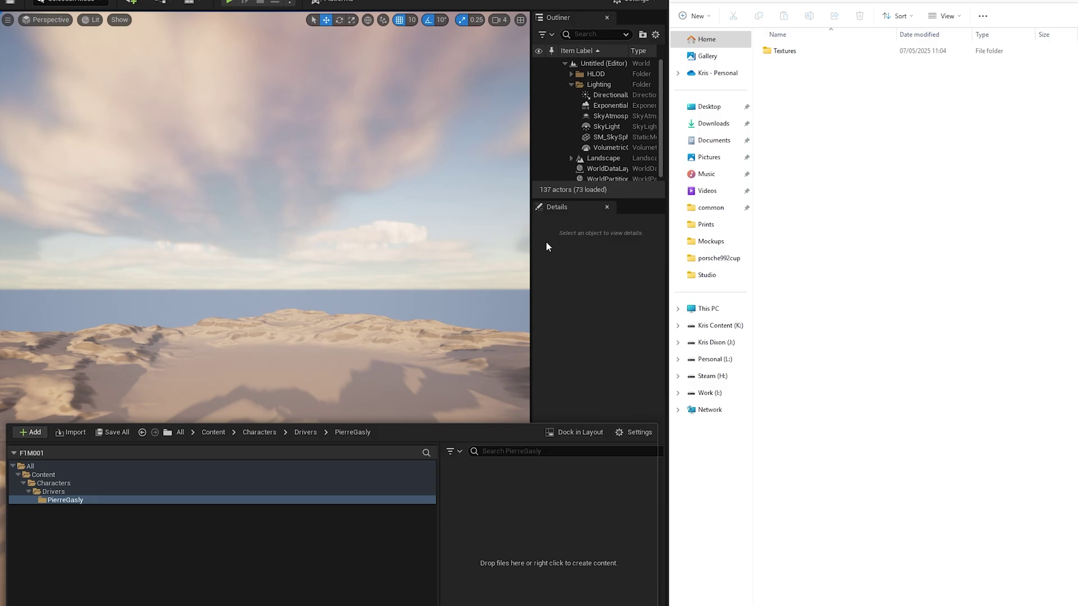
type("Textures")
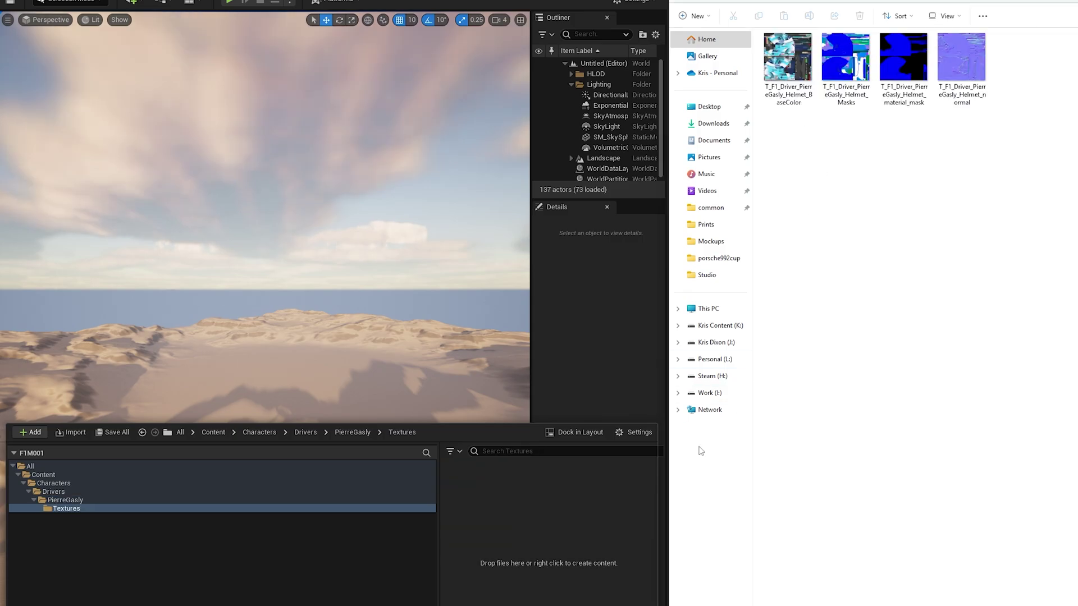
- Import the three helmet TARGA textures from the Desktop into the Textures folder
left_click(708, 106)
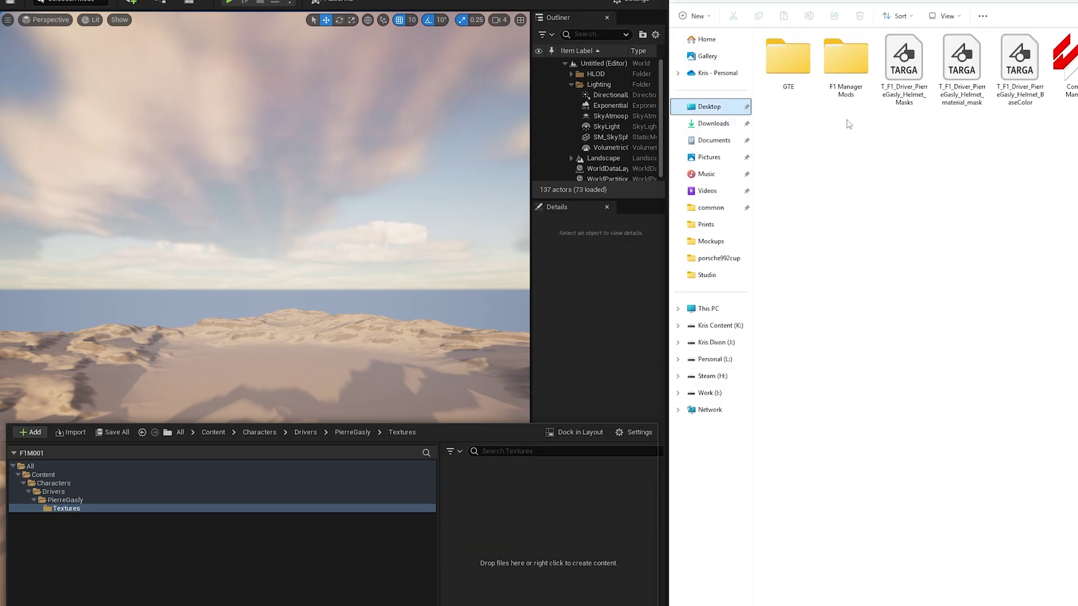
left_click_drag(917, 123, 607, 591)
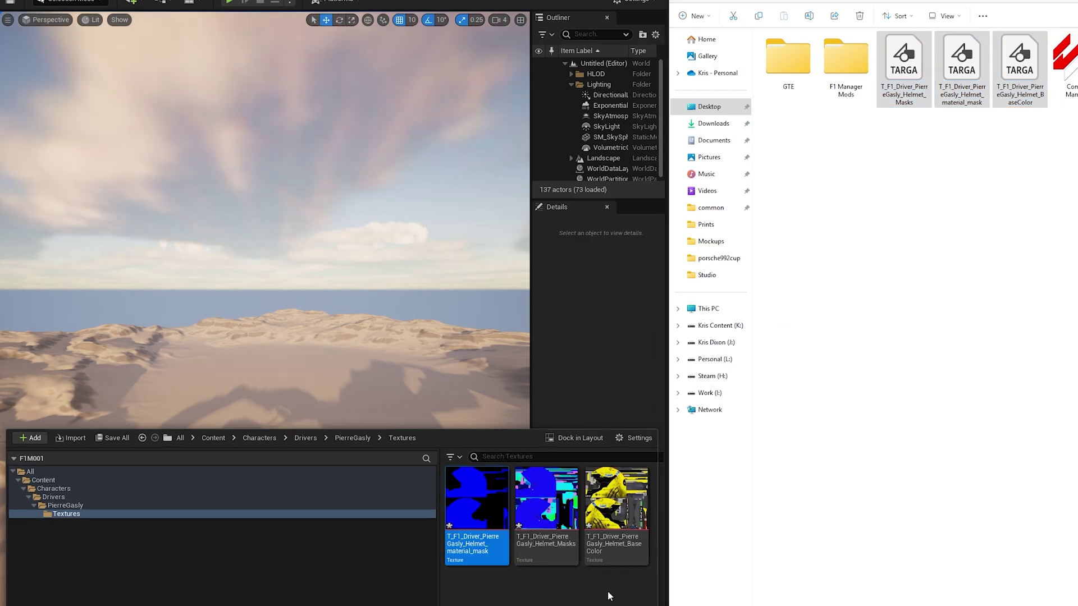
left_click(605, 512, "ctrl")
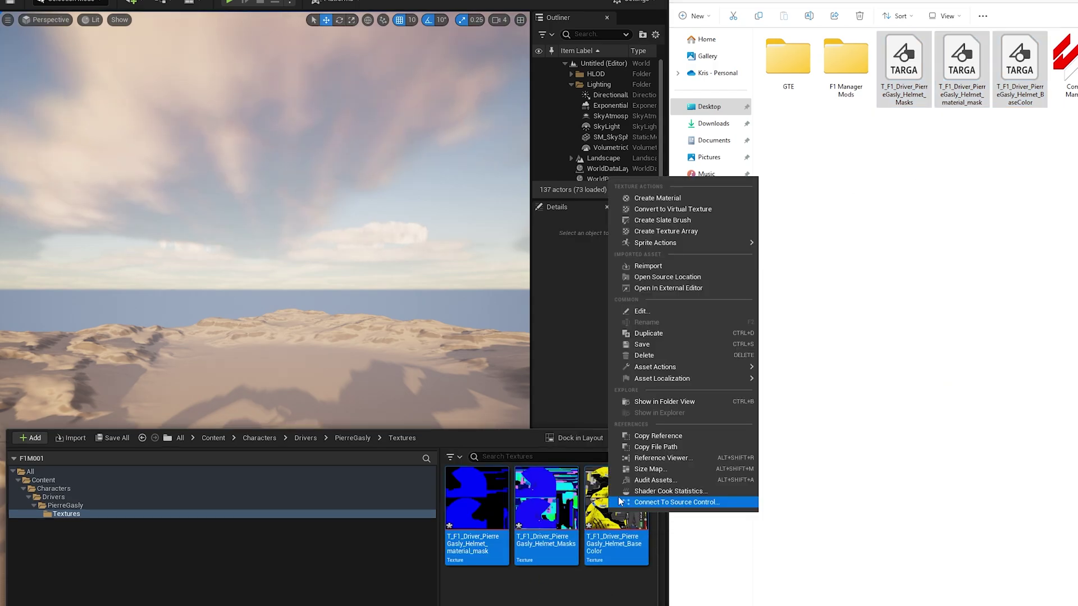
- Assign the three selected textures to chunk 5 and save them
right_click(605, 512)
mouse_move(703, 367)
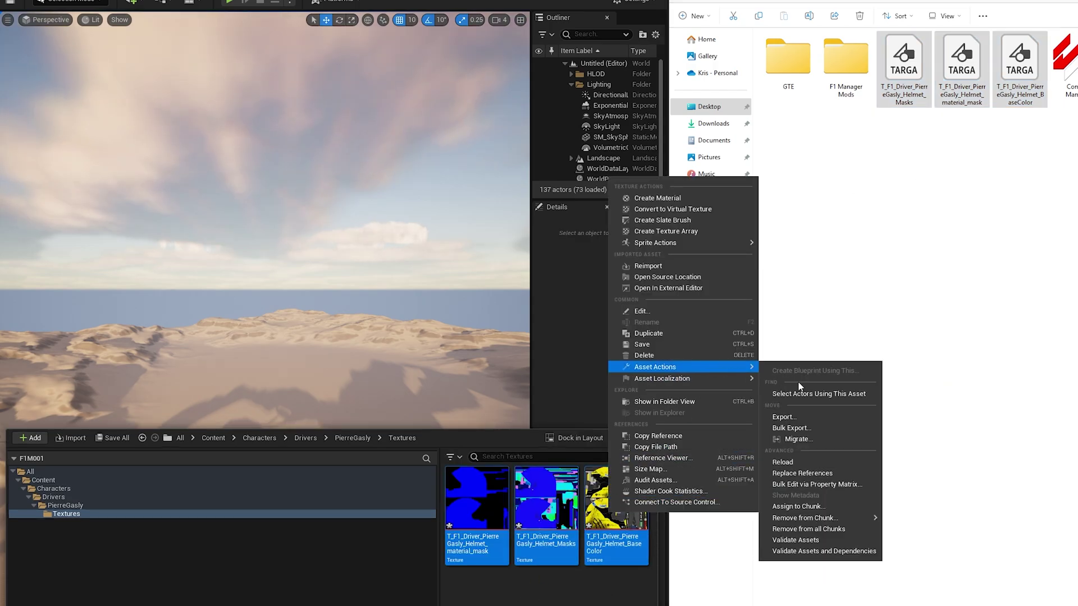
left_click(851, 507)
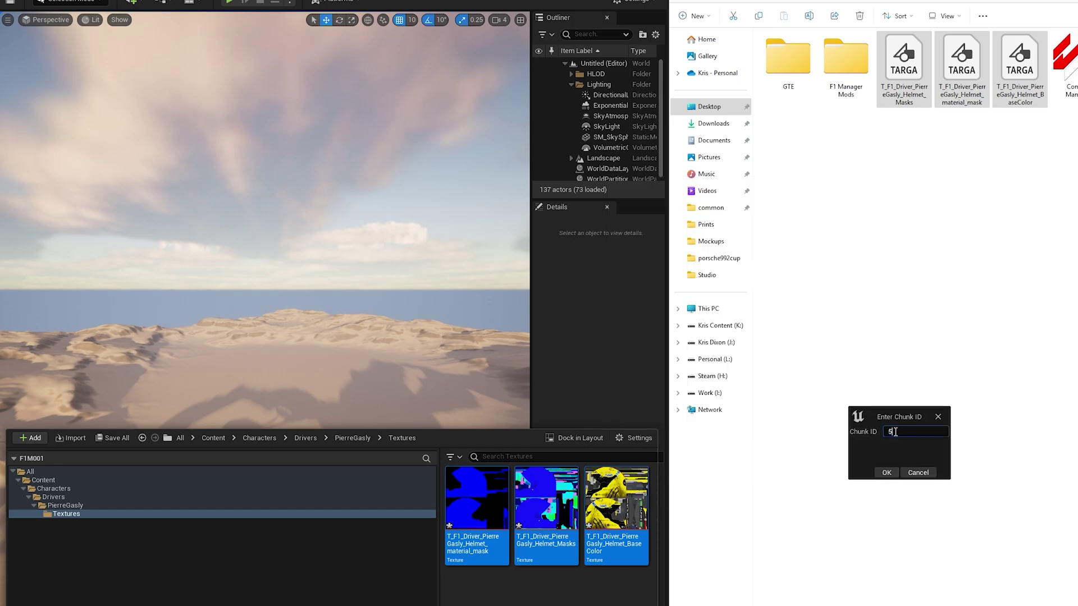
left_click(886, 473)
key("ctrl+shift+s")
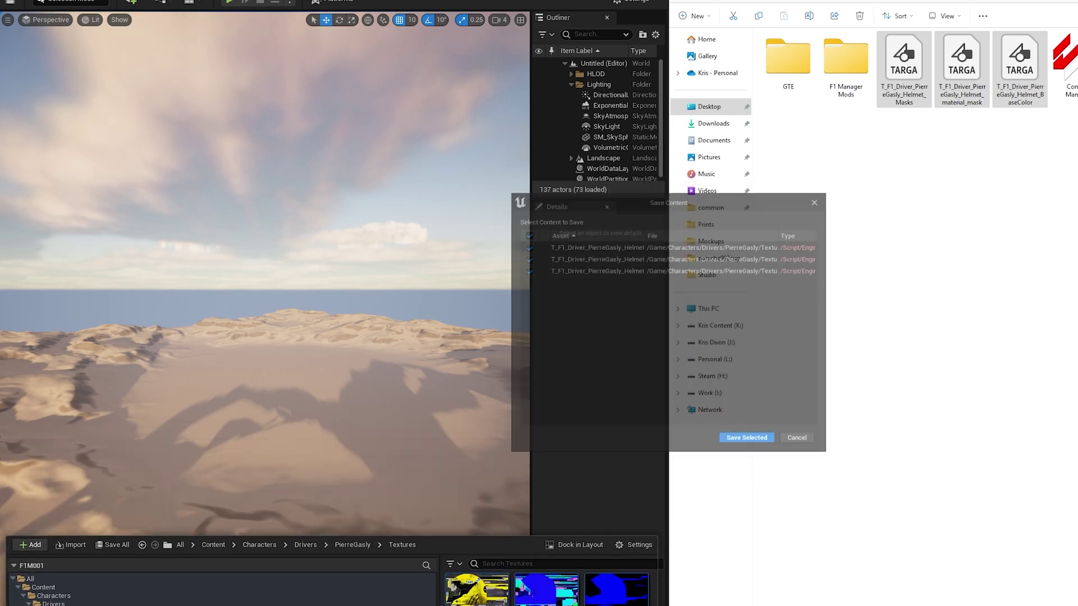
left_click(753, 448)
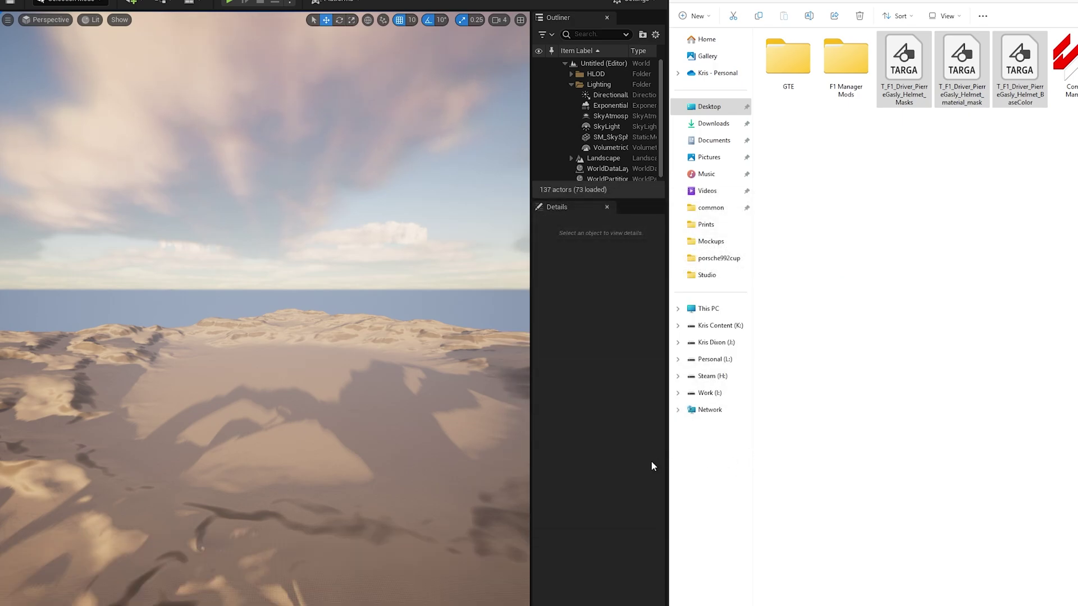
left_click(348, 233)
key("ctrl+space")
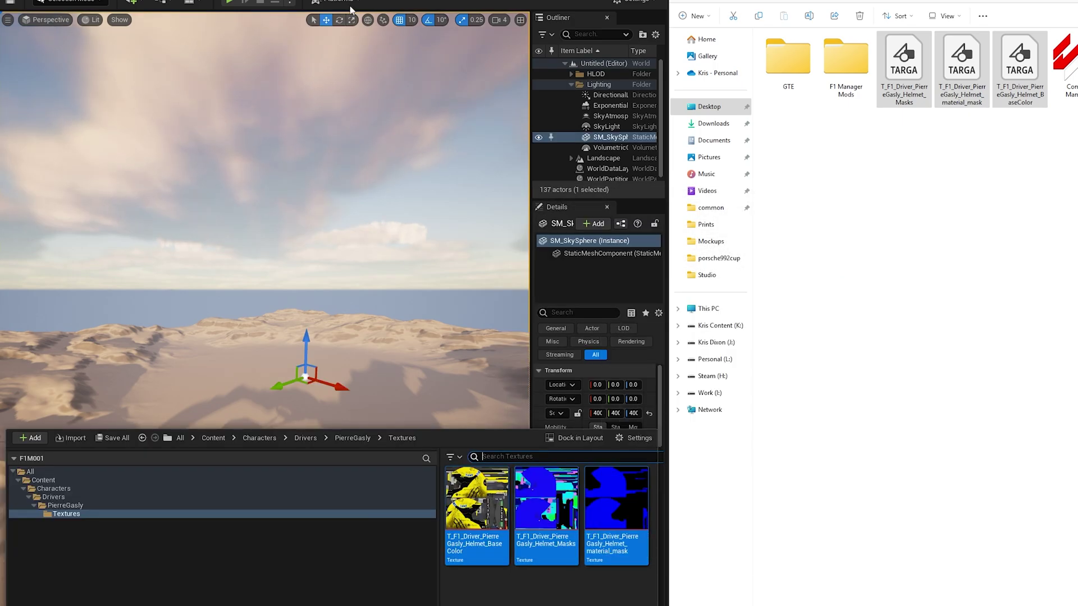
- Package the project for Windows into the F1 Manager Mods\Driver Helmet Mock folder
key("super+Up")
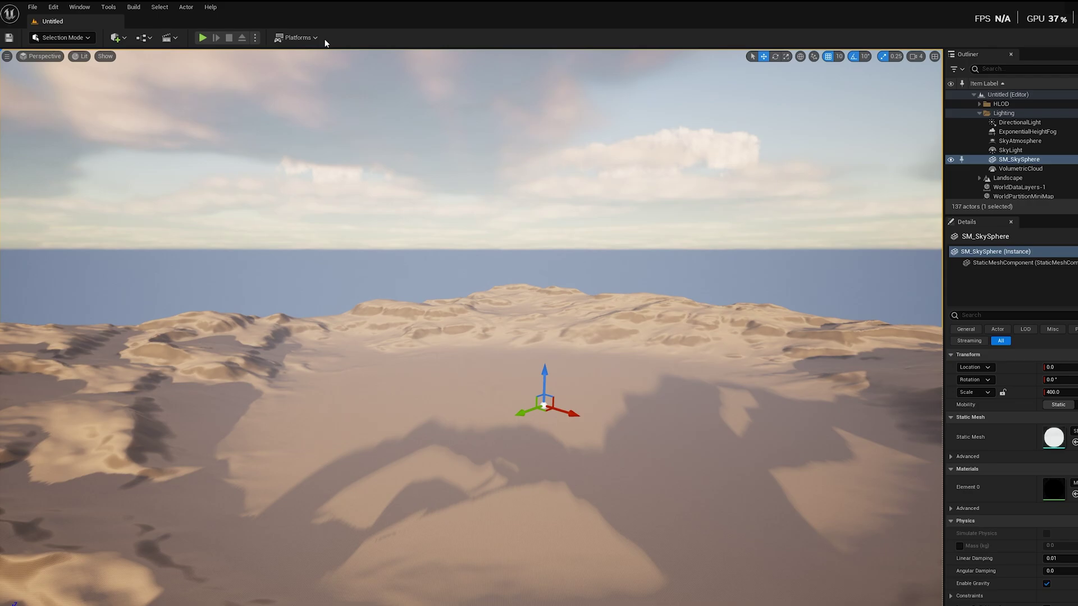
left_click(297, 38)
mouse_move(382, 163)
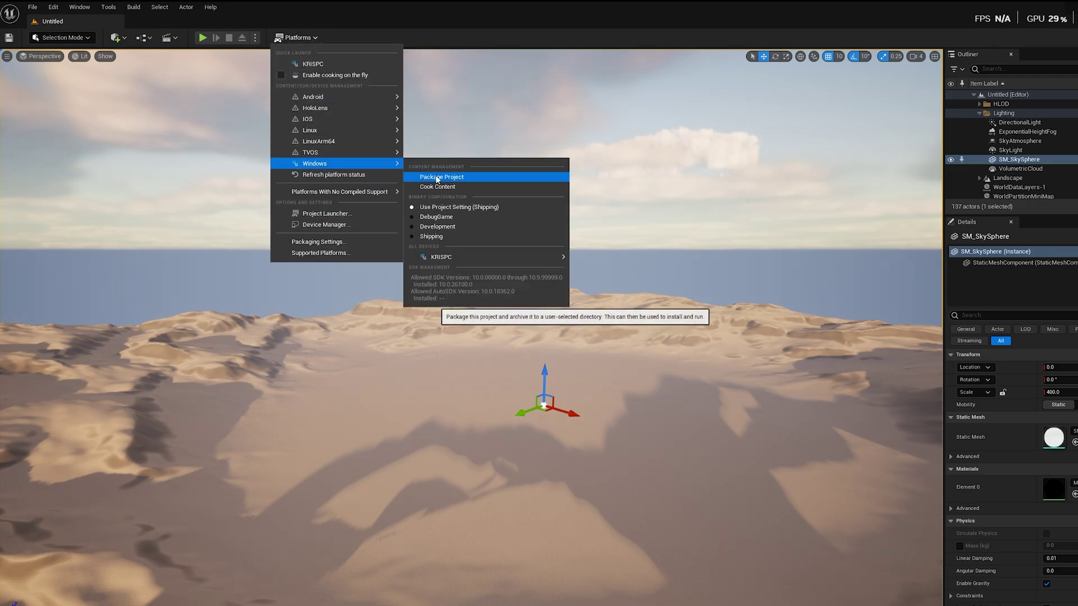
left_click(437, 179)
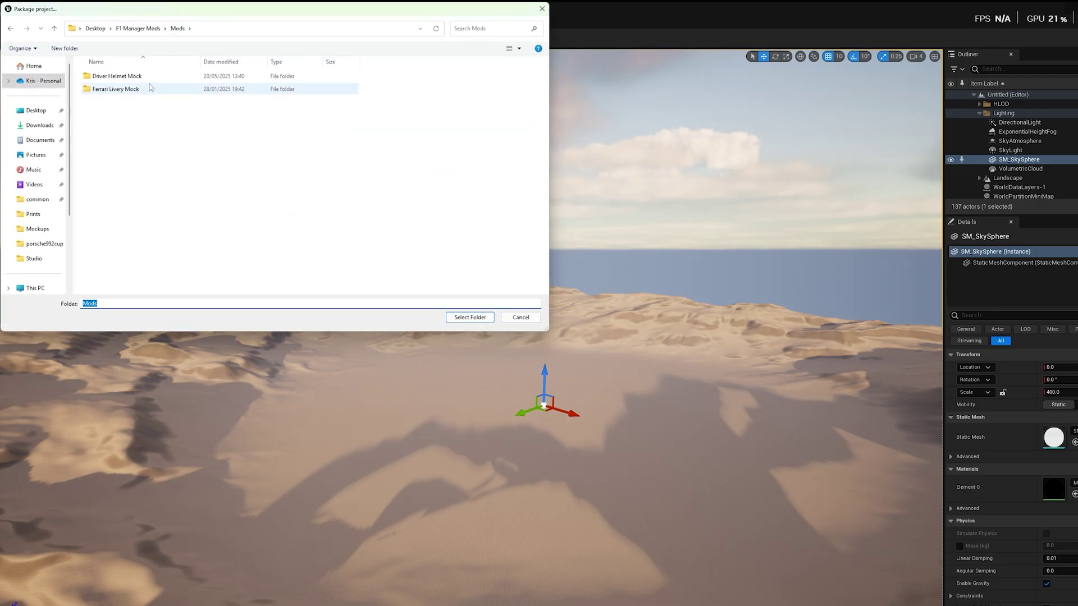
left_click(140, 77)
left_click(470, 317)
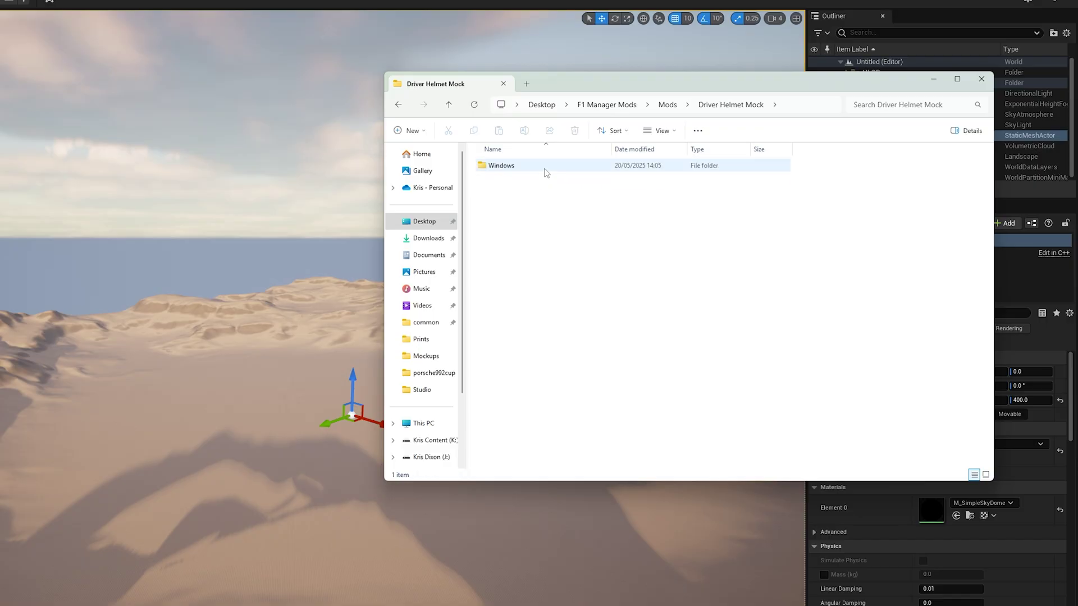
- Navigate into the Driver Helmet Mock > Windows > F1M001 > Content > Paks folder
double_click(547, 167)
double_click(528, 171)
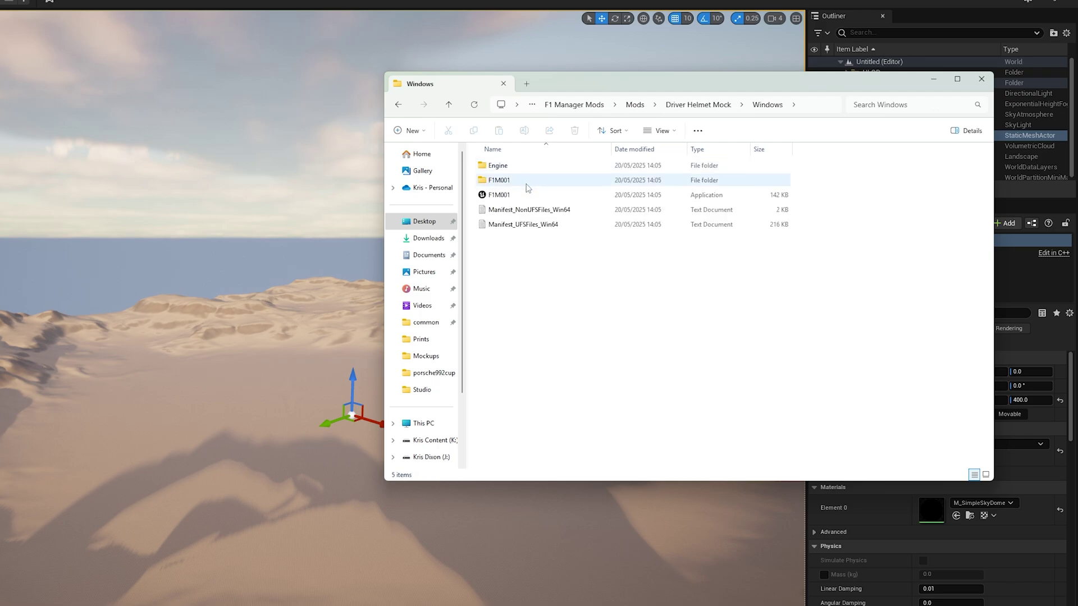
double_click(526, 182)
double_click(523, 169)
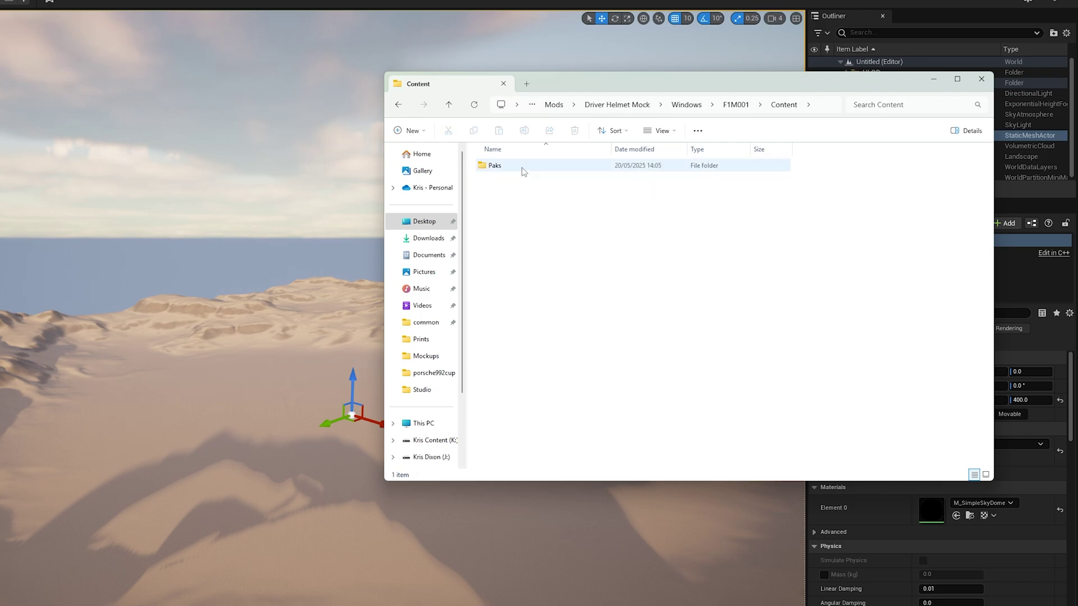
double_click(522, 169)
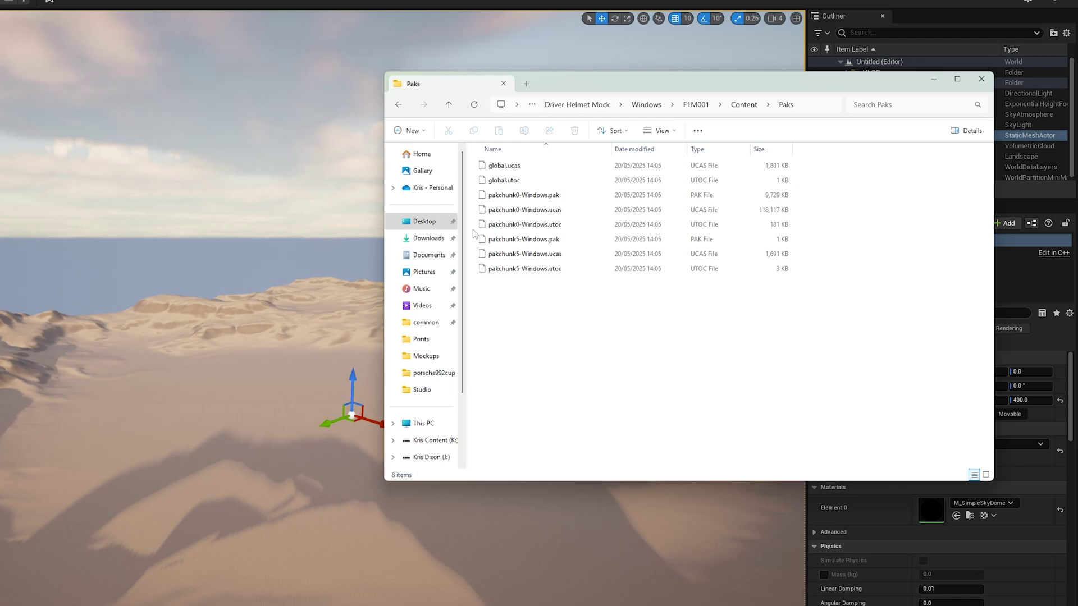
- Delete the three pakchunk0 files and rename the pakchunk5 files to pakchunk5-Windows_P
left_click_drag(474, 233, 494, 191)
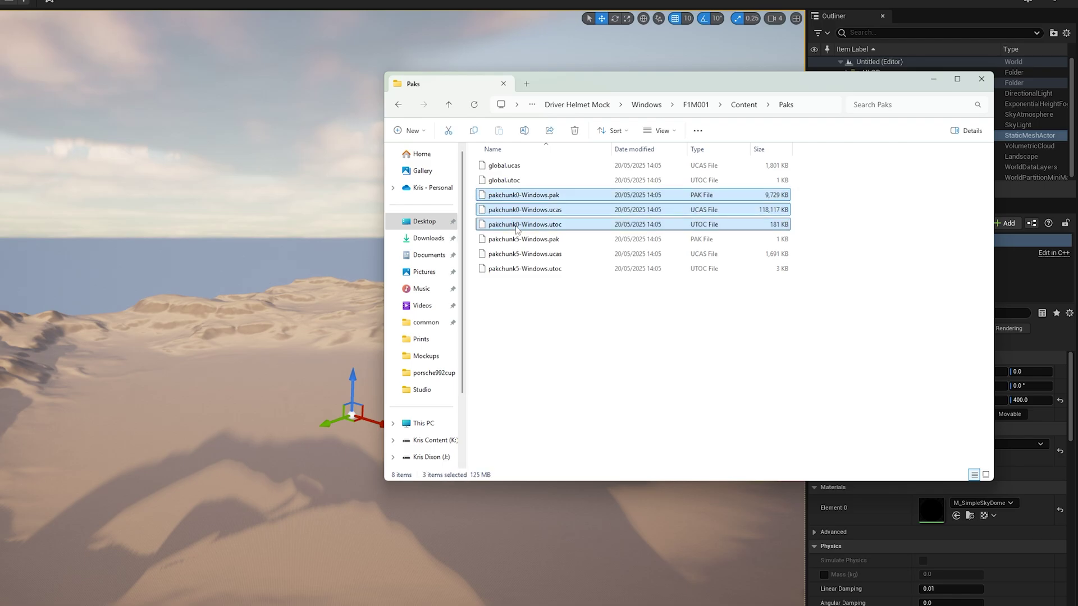
key("Delete")
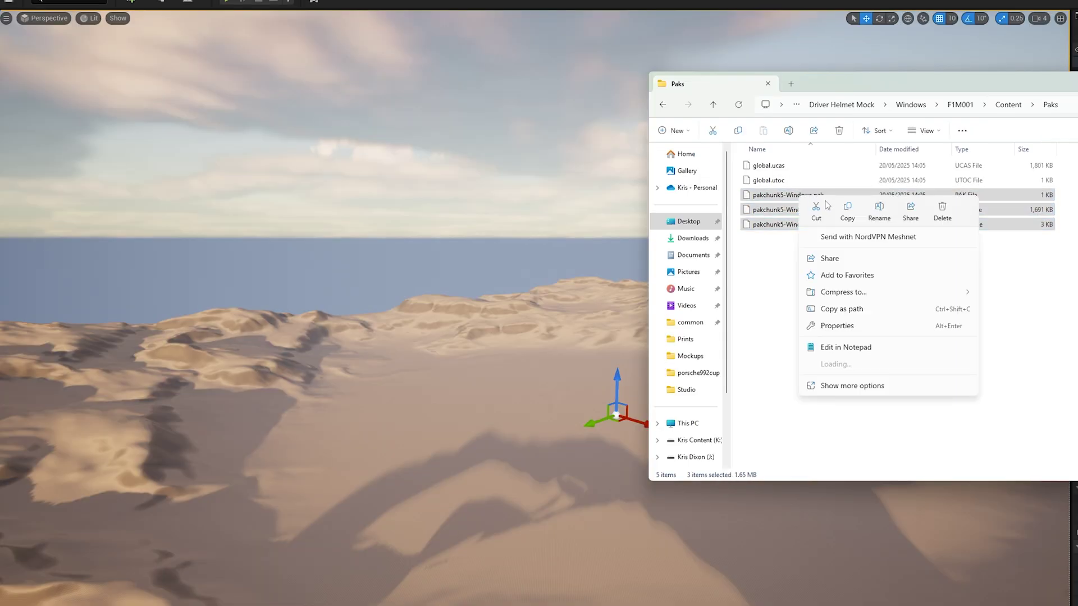
left_click(892, 217)
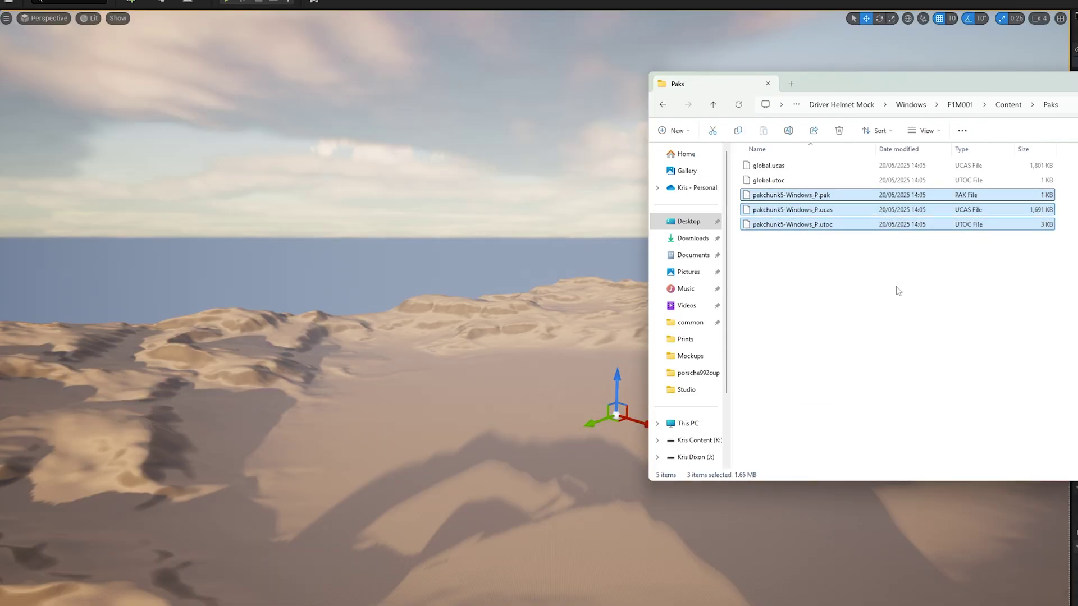
- Put the three pakchunk5-Windows_P files into F1 Manager 2024\F1Manager24\Content\Paks, then return to the game
left_click_drag(889, 268, 852, 199)
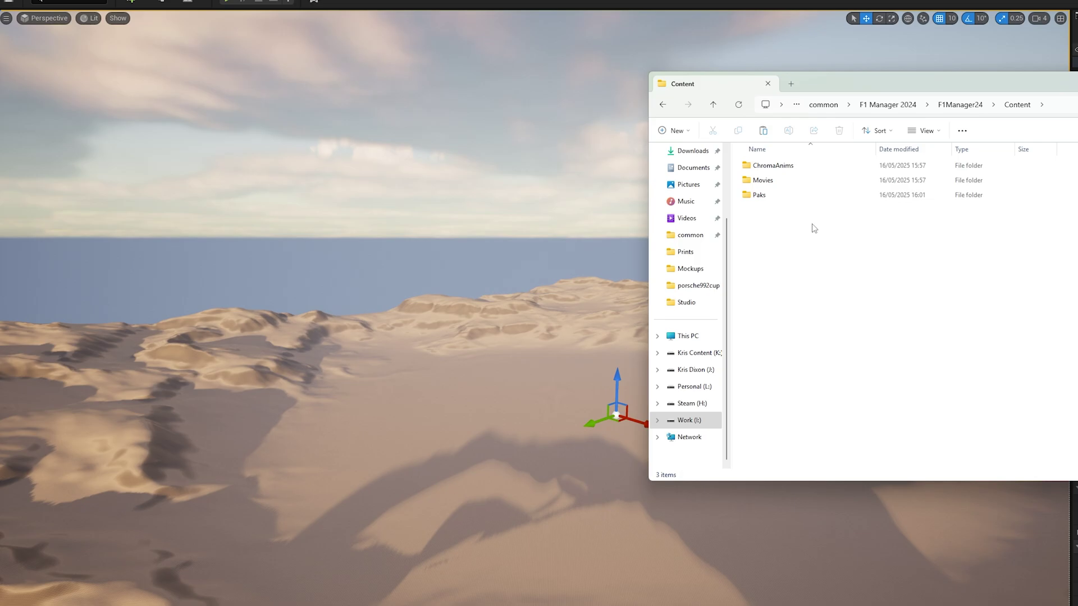
double_click(785, 199)
scroll(926, 272, "down", 4)
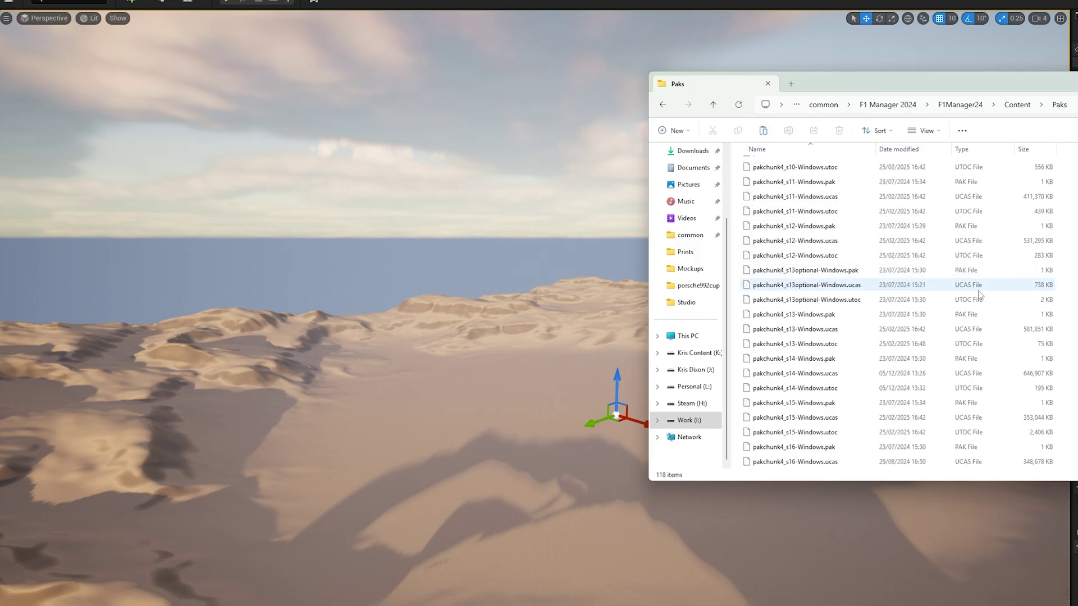
scroll(1005, 331, "down", 8)
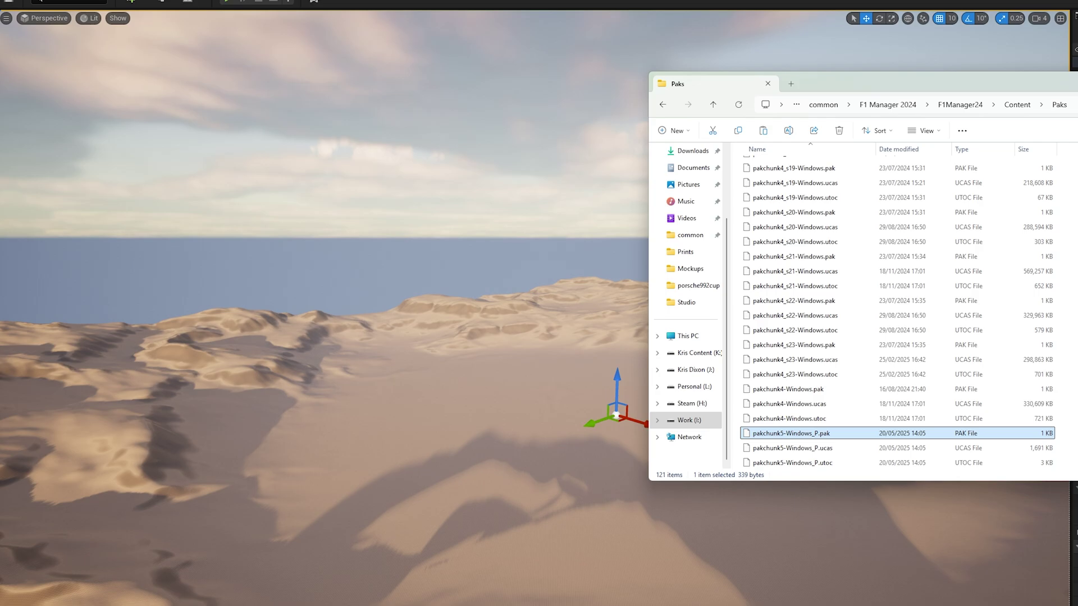
key("alt+Tab")
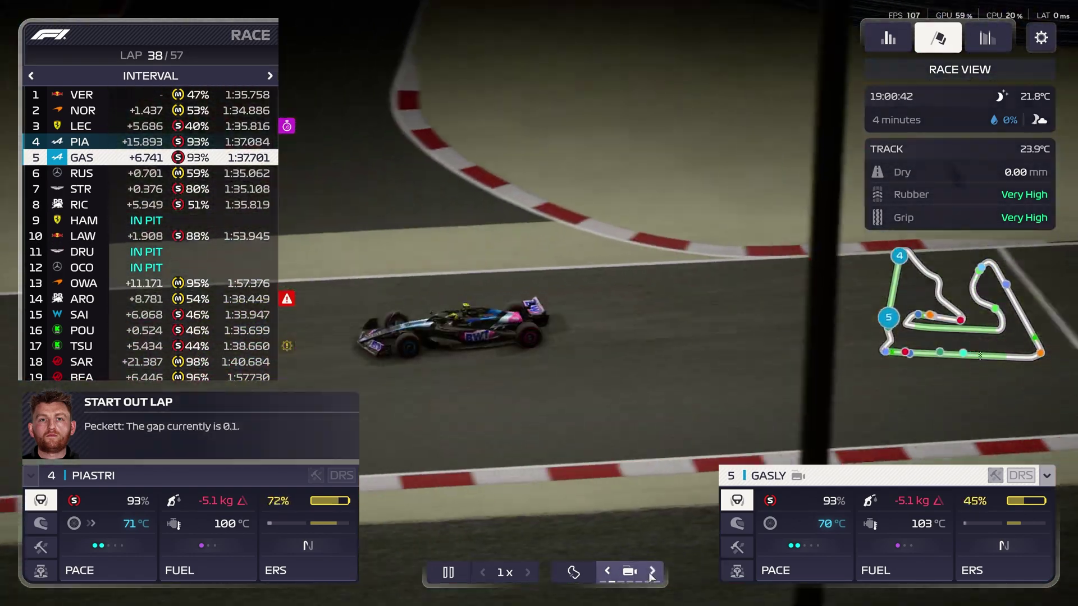
- Cycle the race camera to Gasly's onboard cockpit view to show his new helmet
left_click(652, 571)
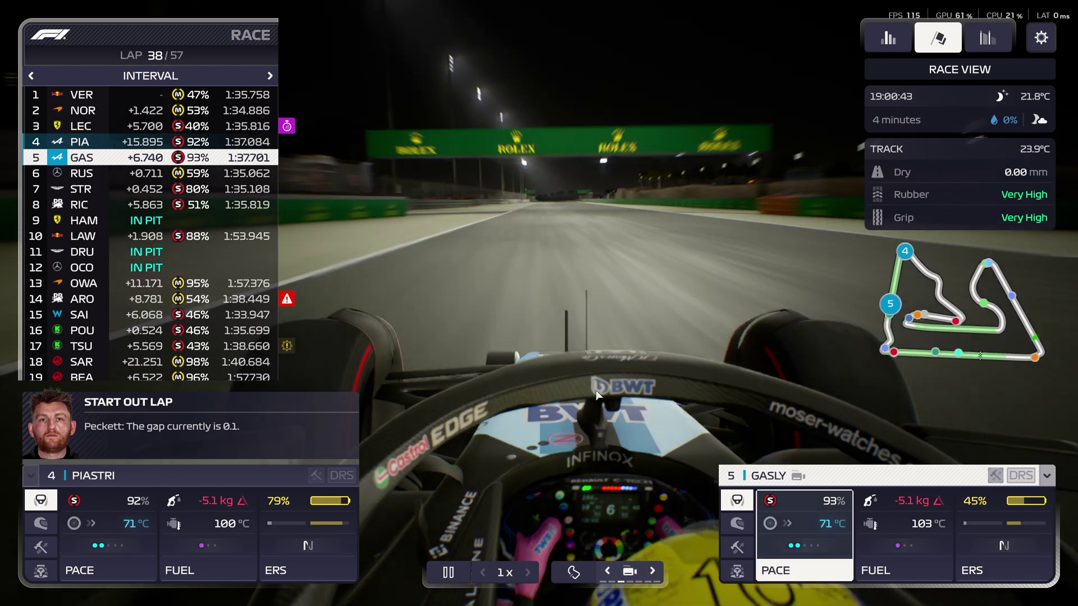